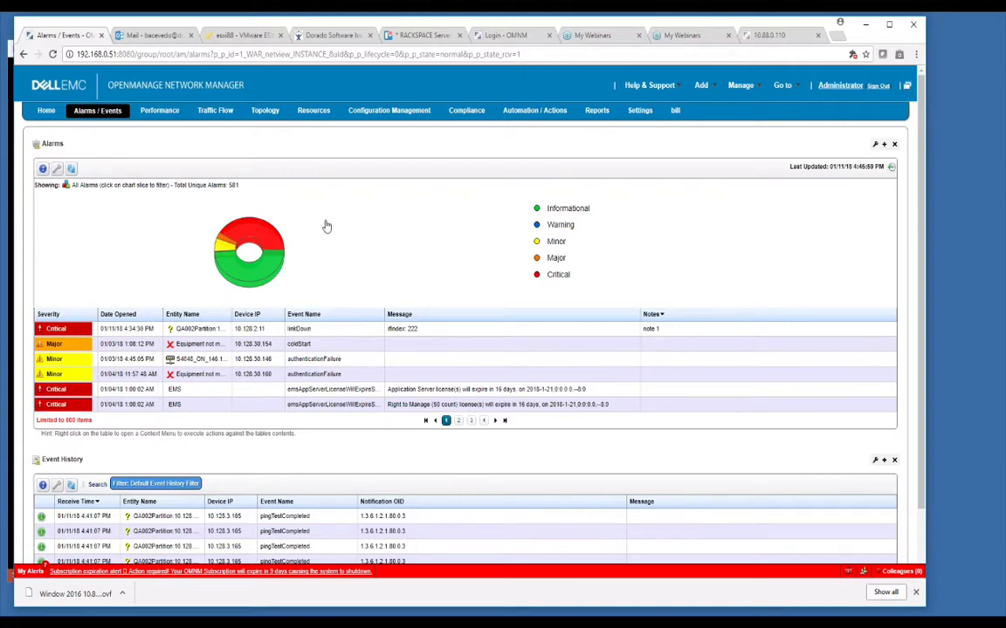
Filter the alarms by the Critical severity slice of the chart and switch the filter to the Informational slice
{"action": "mouse_move", "coordinate": [255, 227]}
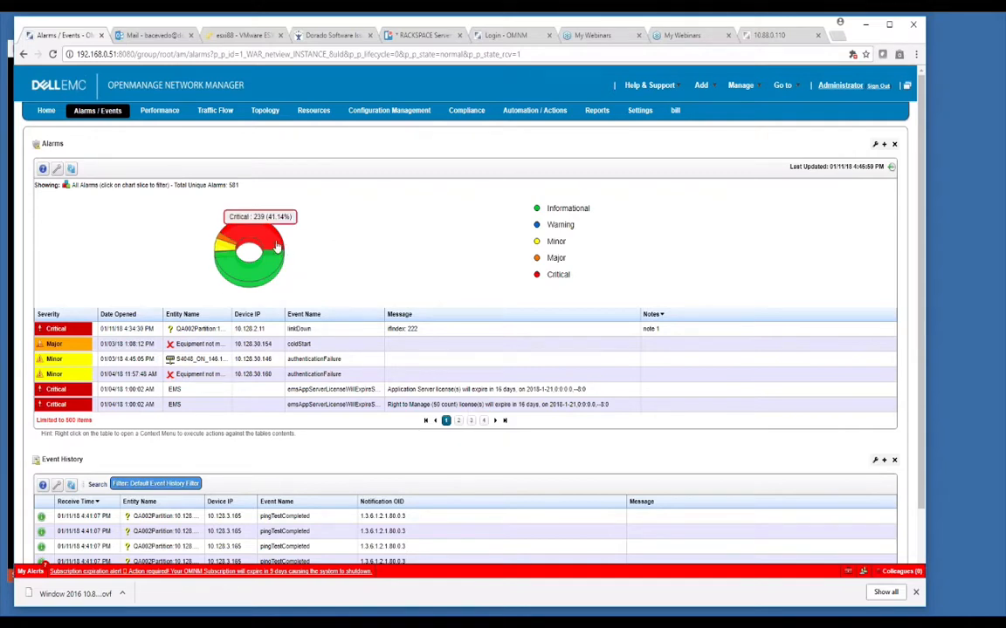
{"action": "left_click", "coordinate": [277, 247]}
{"action": "mouse_move", "coordinate": [268, 277]}
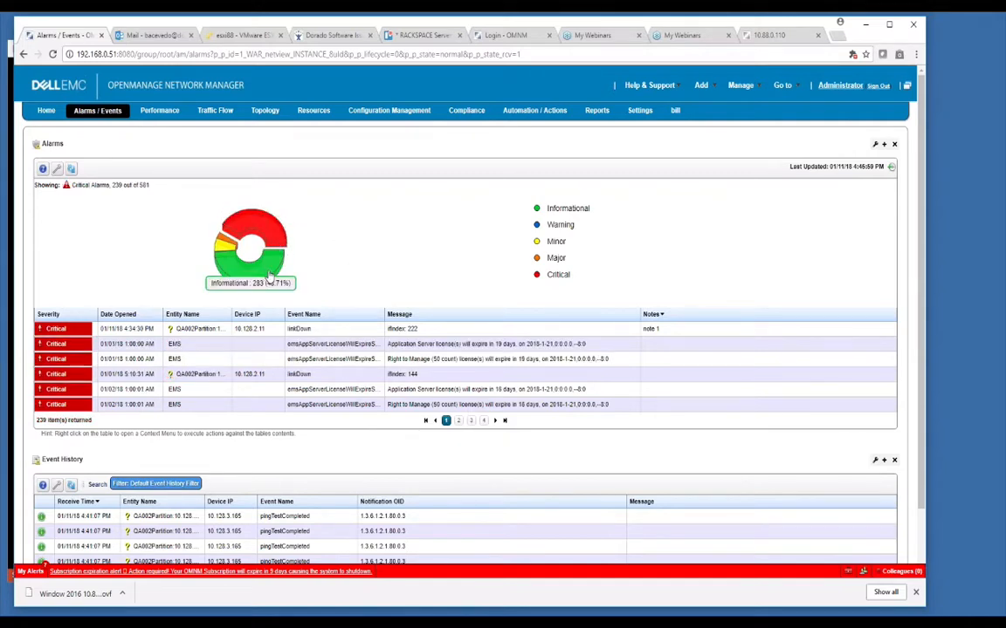
{"action": "left_click", "coordinate": [268, 277]}
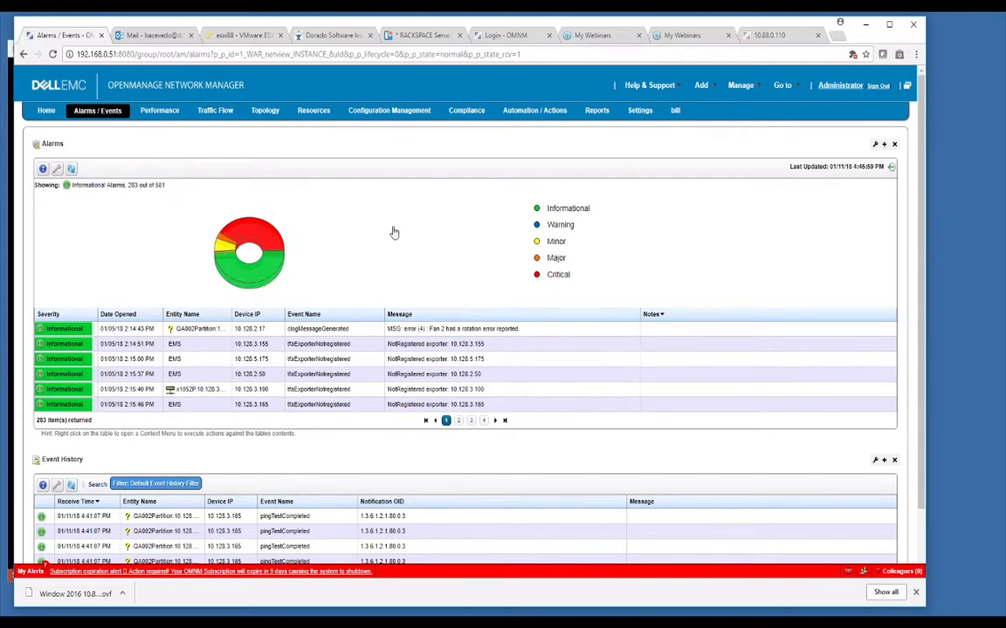
Review the Alarms display settings for result limits, context mode, chart options and audible alerts without changing them
{"action": "left_click", "coordinate": [57, 169]}
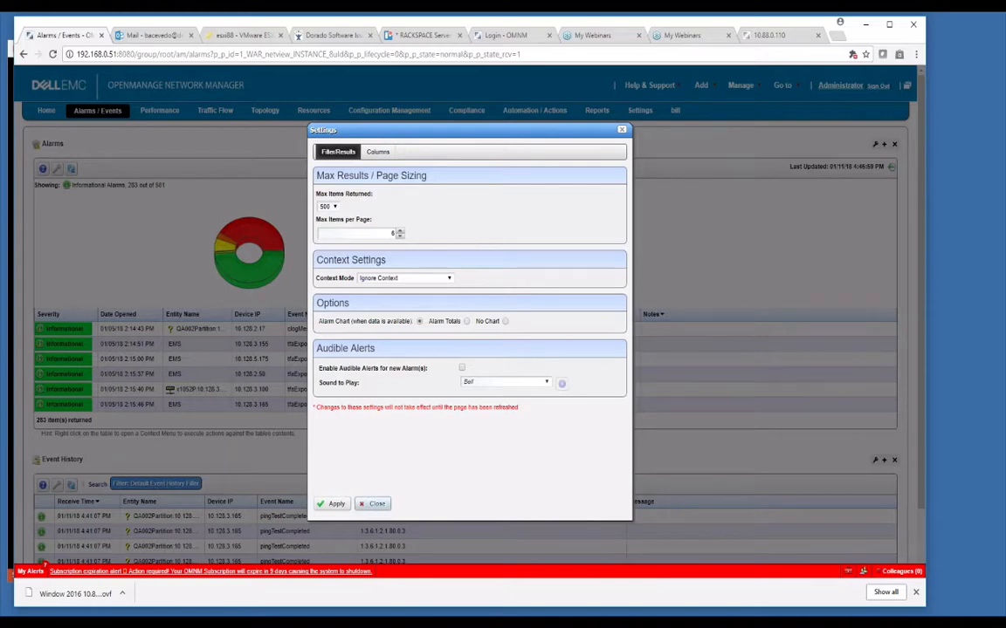
{"action": "left_click", "coordinate": [373, 504]}
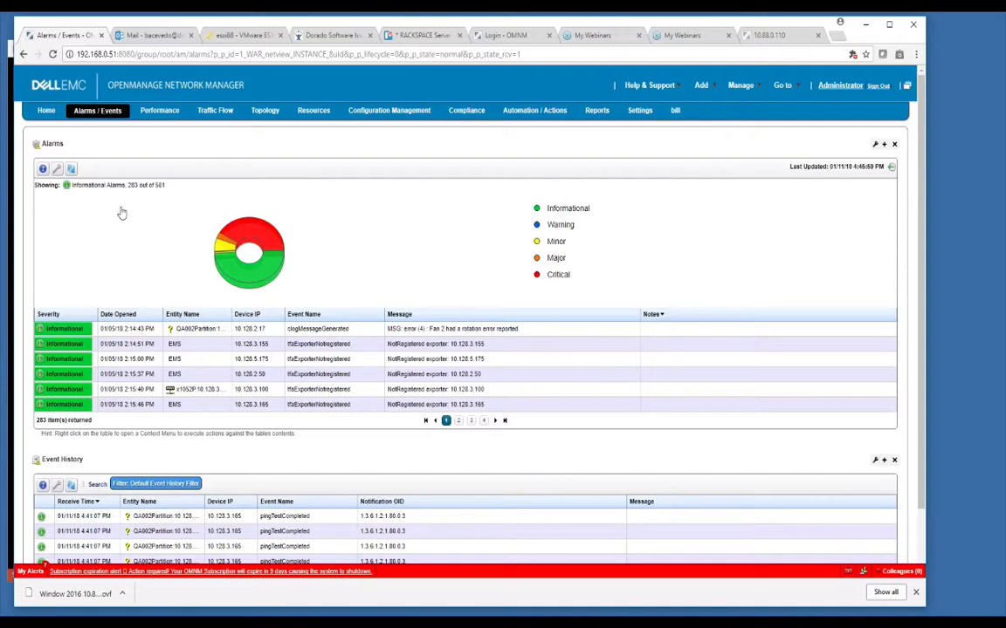
Edit the informational clogMessageGenerated alarm, check its severity choices, enter "note2" as its note and save it
{"action": "right_click", "coordinate": [137, 329]}
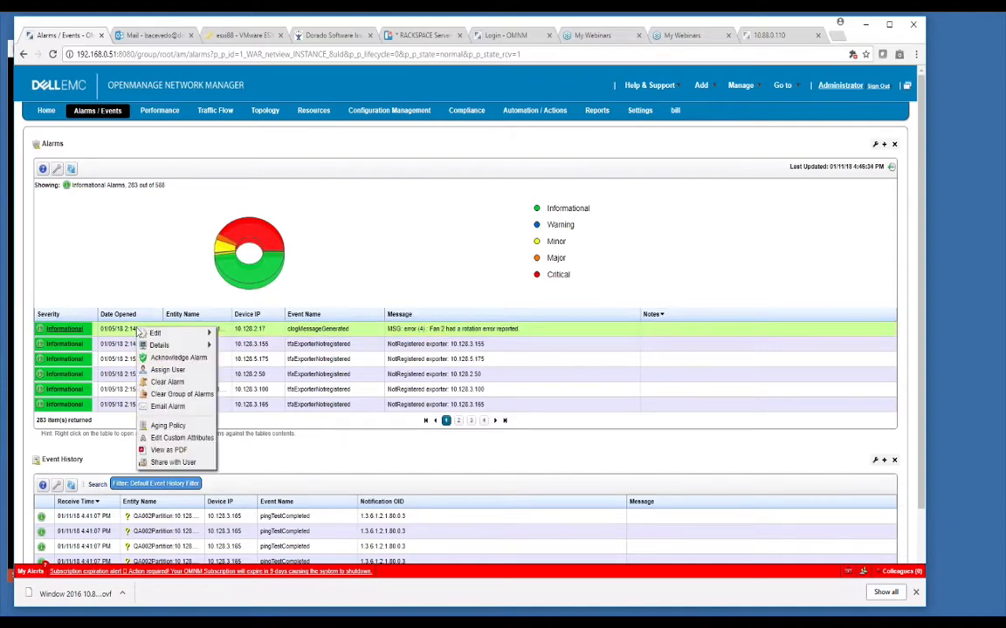
{"action": "mouse_move", "coordinate": [170, 337]}
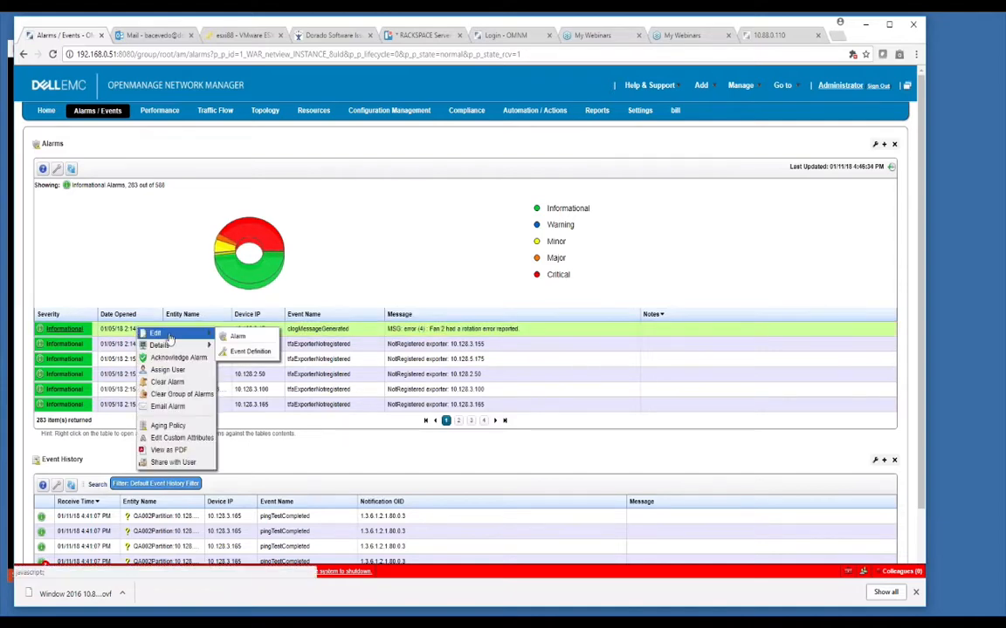
{"action": "left_click", "coordinate": [238, 337]}
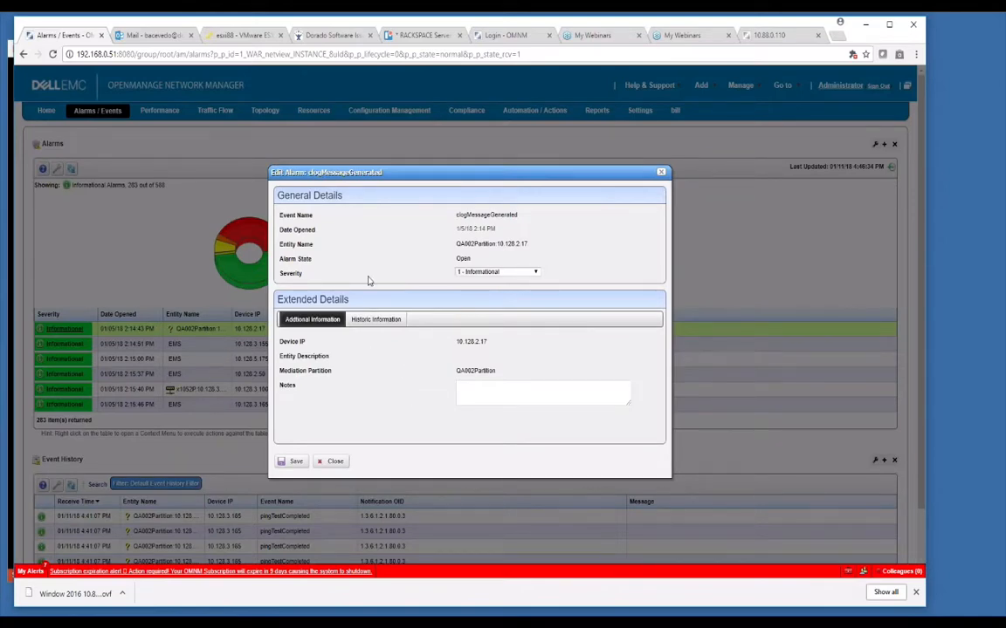
{"action": "left_click", "coordinate": [518, 272]}
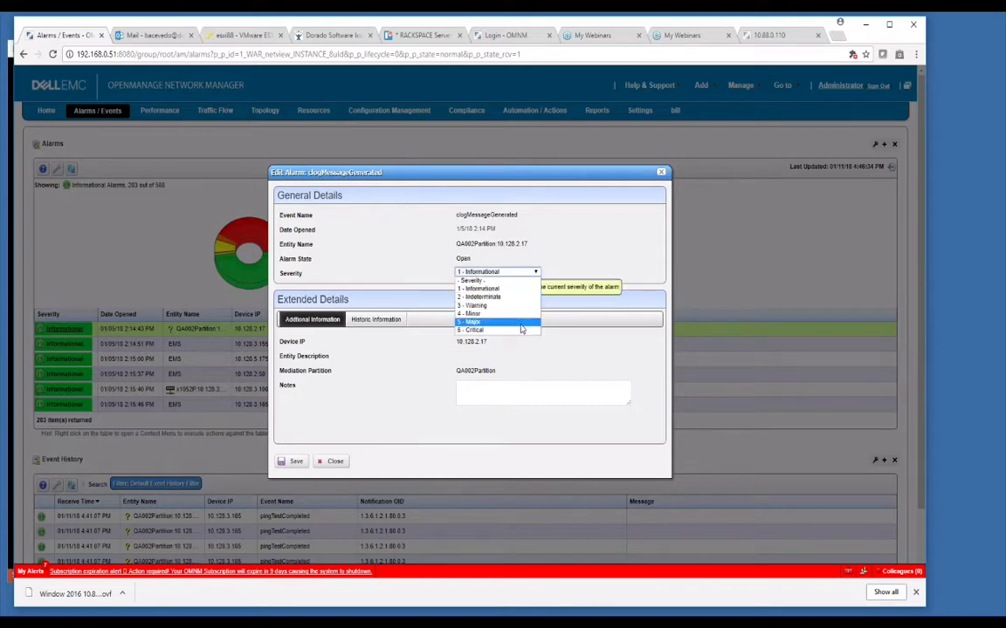
{"action": "left_click", "coordinate": [524, 272]}
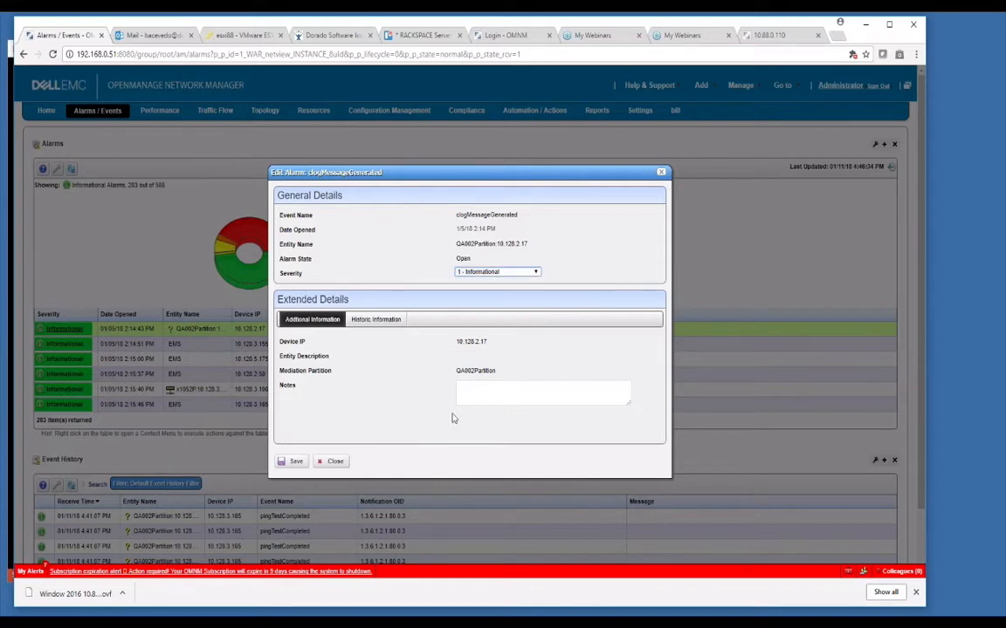
{"action": "left_click", "coordinate": [477, 394]}
{"action": "type", "text": "n"}
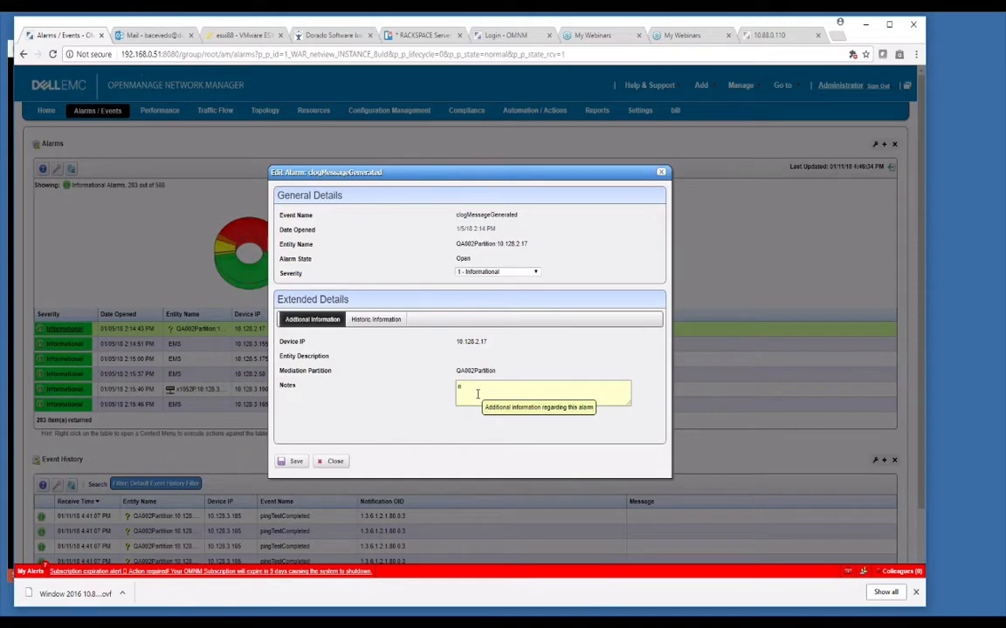
{"action": "type", "text": "ote2"}
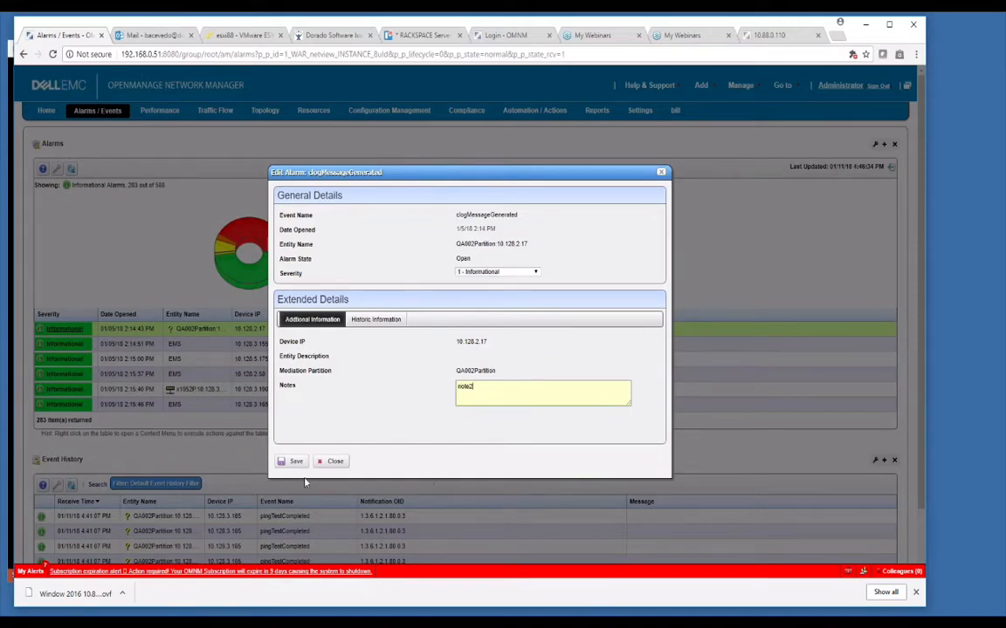
{"action": "left_click", "coordinate": [286, 461]}
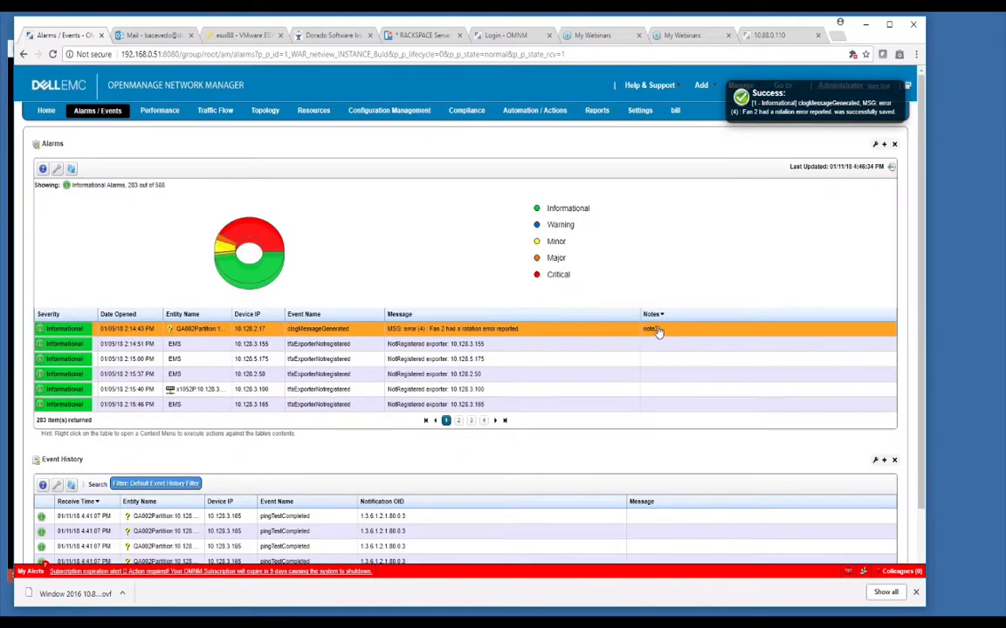
Review the full list of available columns in the Alarms table settings, including Notes, and leave it unchanged
{"action": "left_click", "coordinate": [57, 170]}
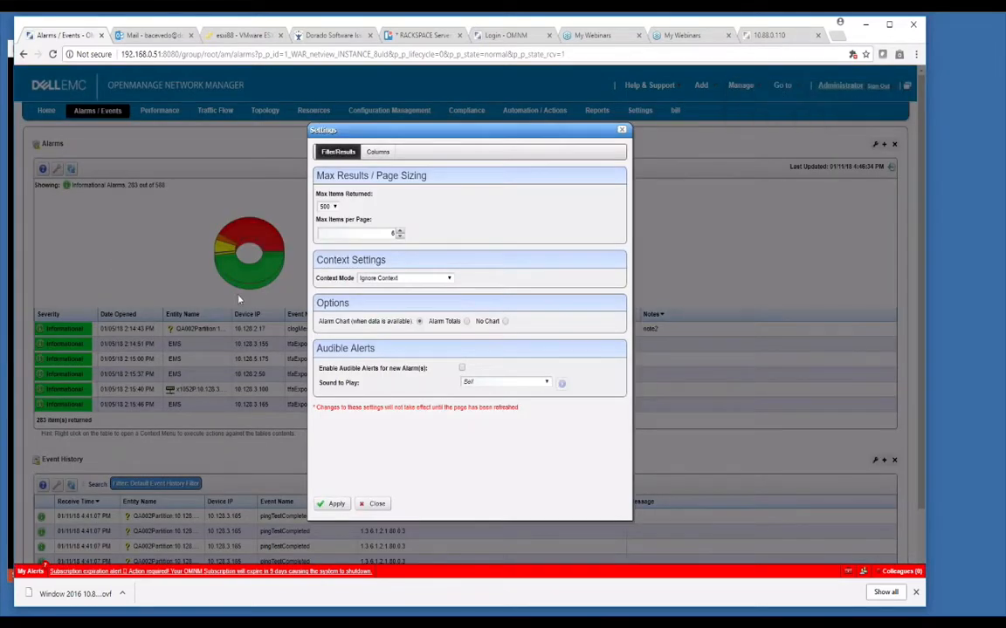
{"action": "left_click", "coordinate": [377, 152]}
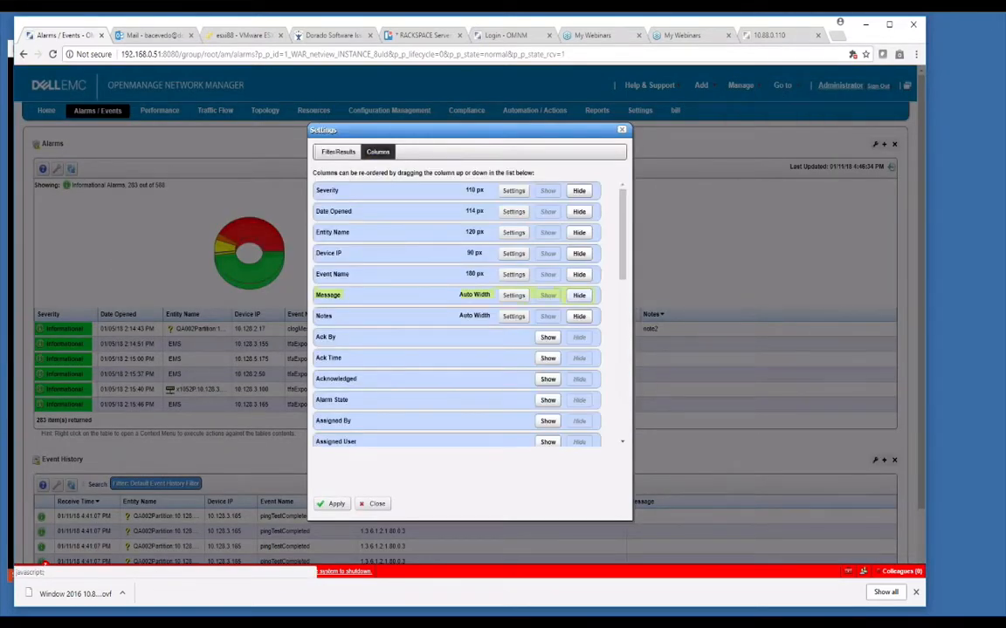
{"action": "scroll", "coordinate": [612, 339], "scroll_direction": "down", "scroll_amount": 3}
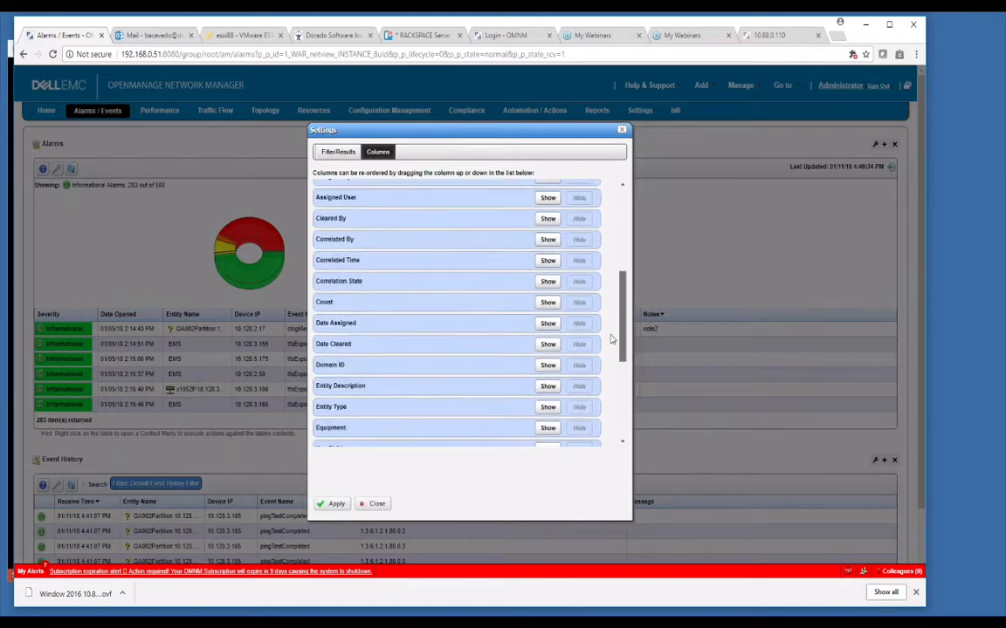
{"action": "scroll", "coordinate": [608, 375], "scroll_direction": "down", "scroll_amount": 5}
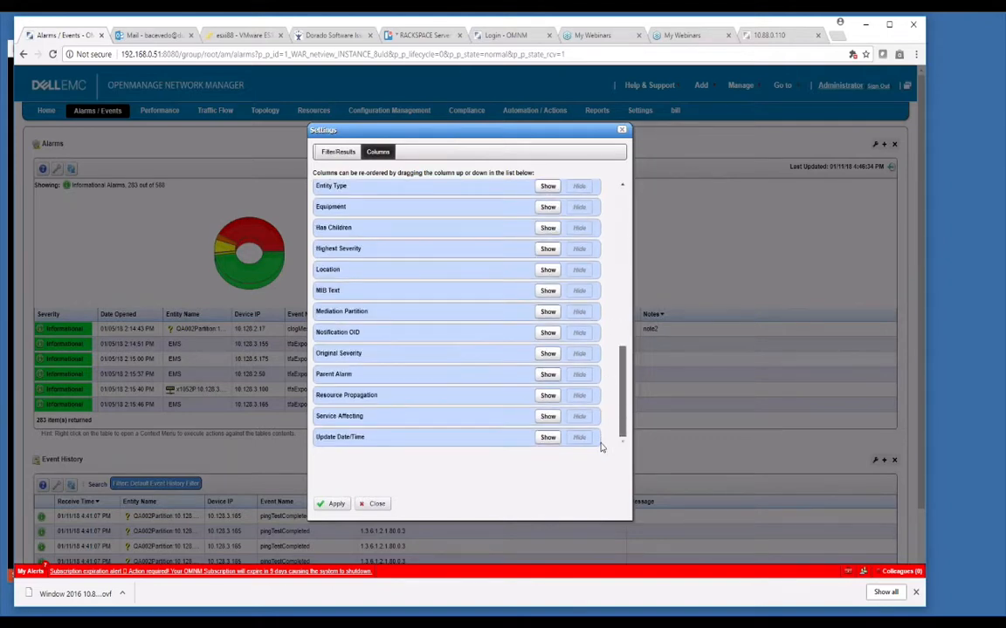
{"action": "scroll", "coordinate": [599, 349], "scroll_direction": "up", "scroll_amount": 7}
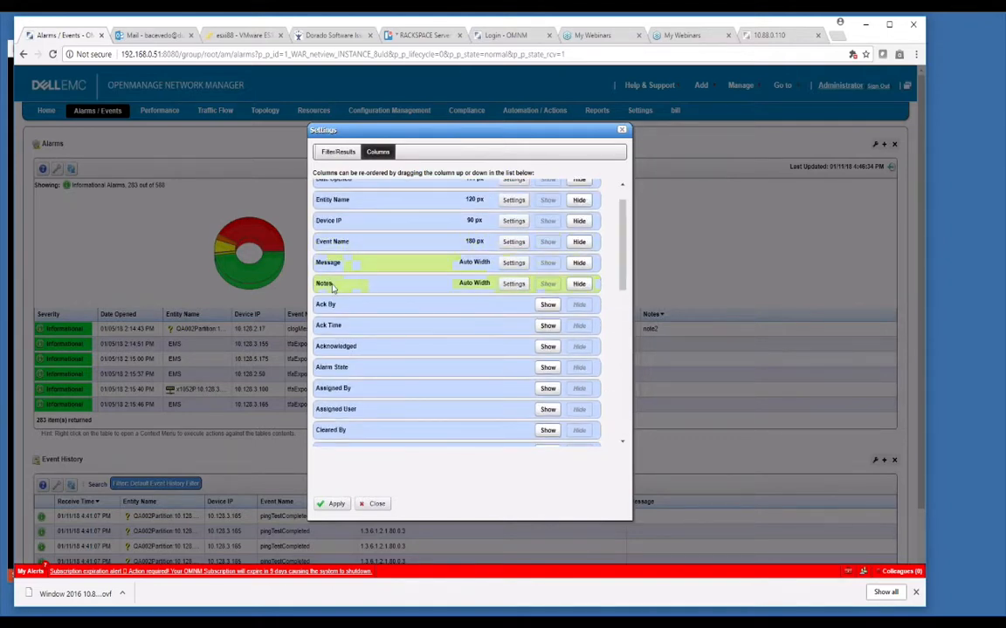
{"action": "left_click", "coordinate": [622, 131]}
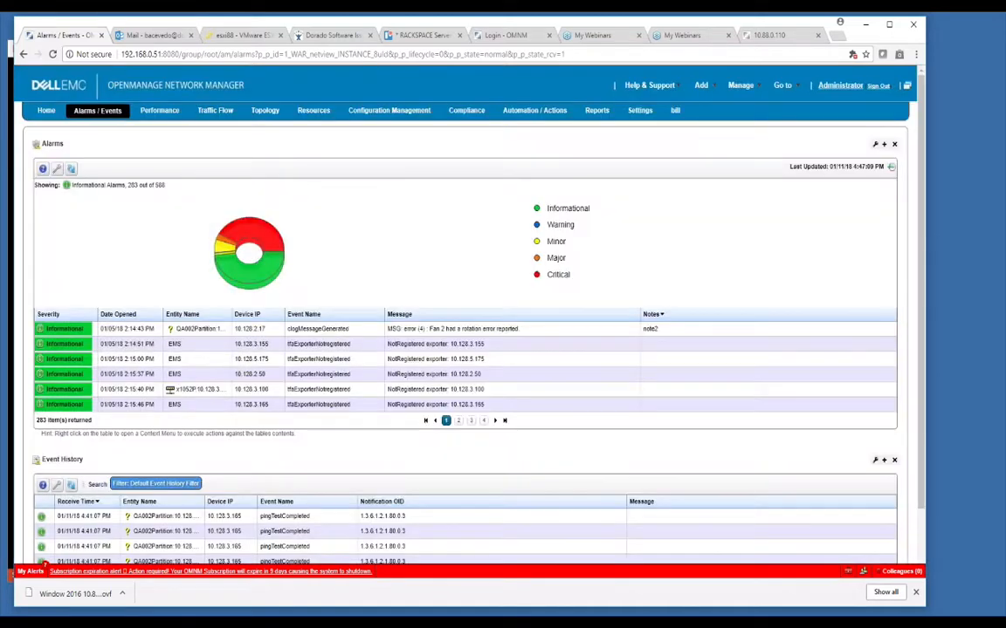
{"action": "right_click", "coordinate": [164, 330]}
{"action": "mouse_move", "coordinate": [166, 334]}
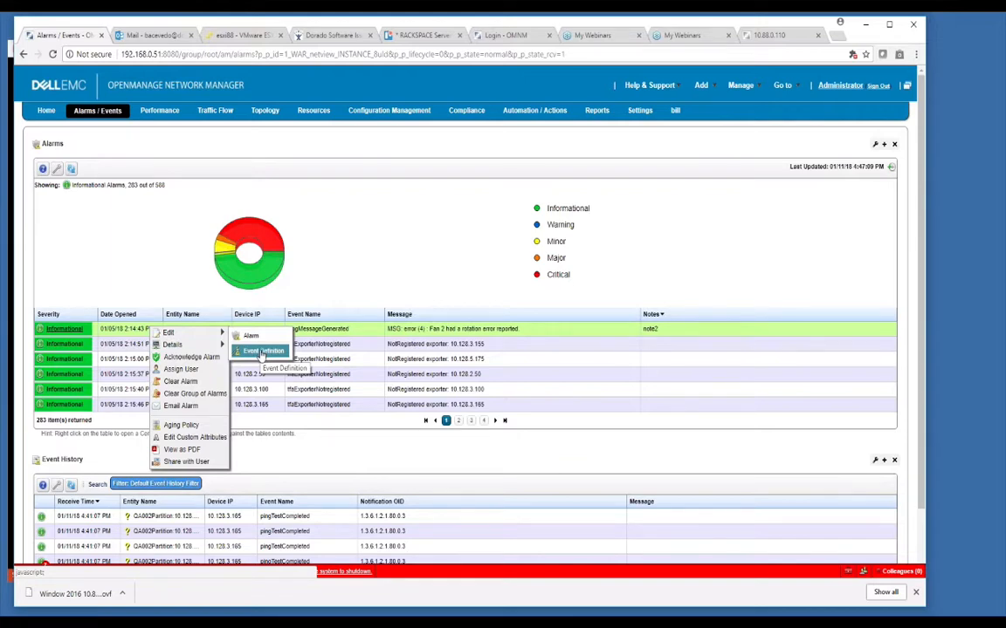
{"action": "left_click", "coordinate": [132, 331]}
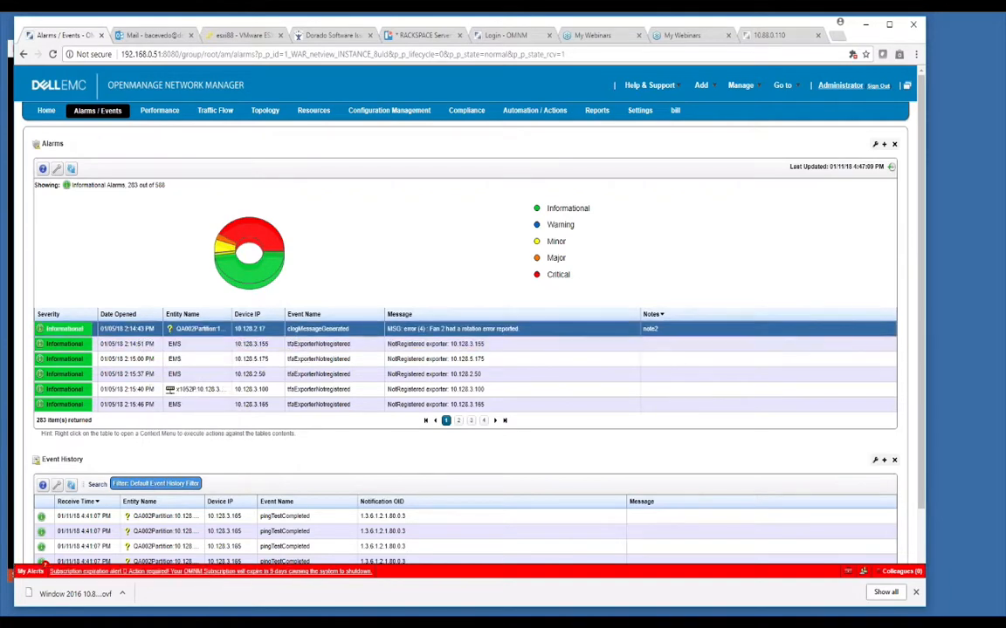
Examine the clogMessageGenerated alarm's general, correlation and performance details, and return to the alarm list
{"action": "right_click", "coordinate": [135, 326]}
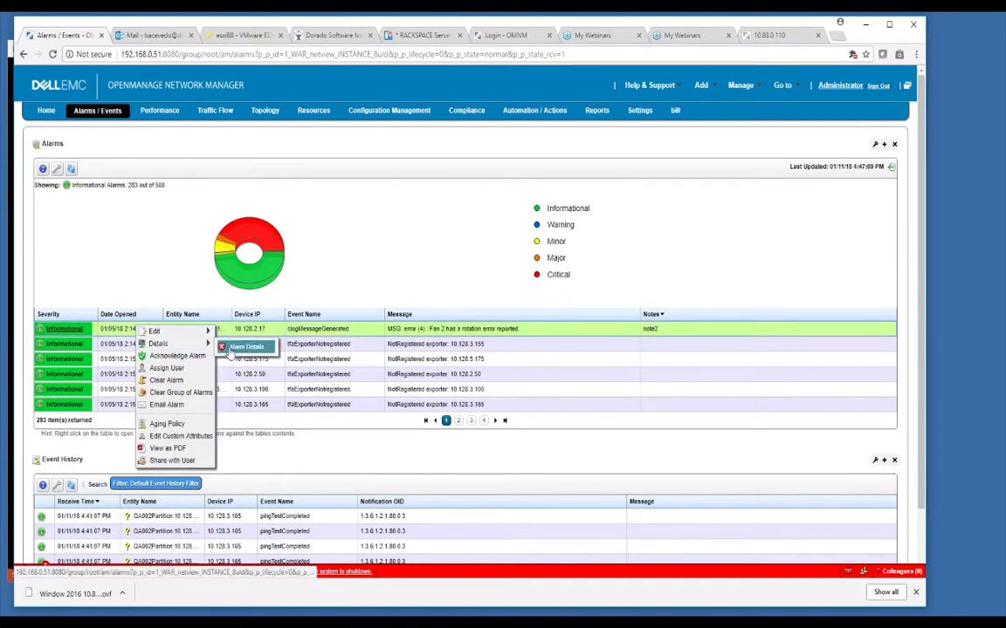
{"action": "left_click", "coordinate": [249, 349]}
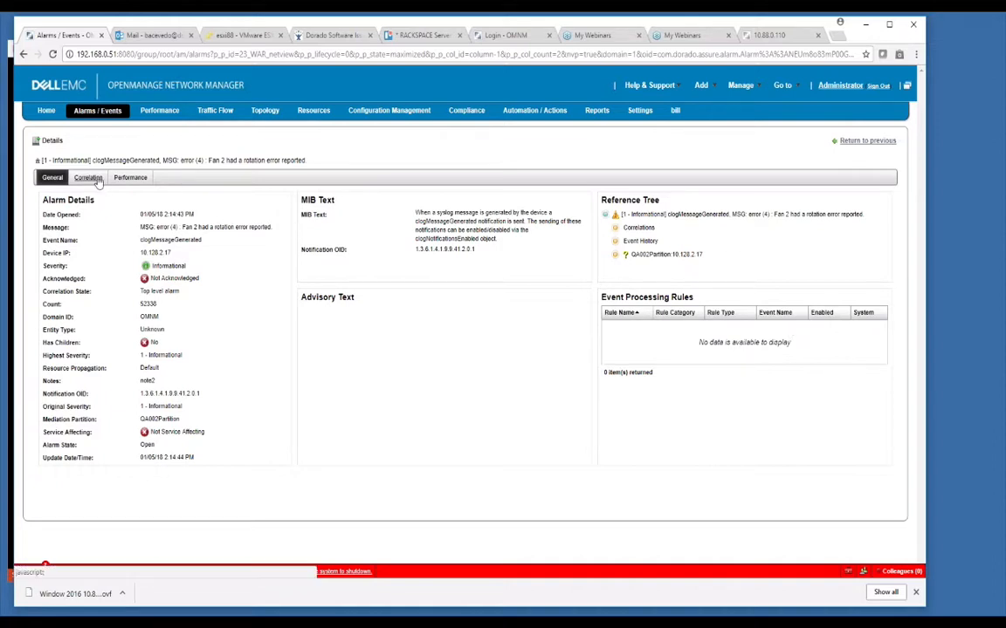
{"action": "left_click", "coordinate": [89, 177]}
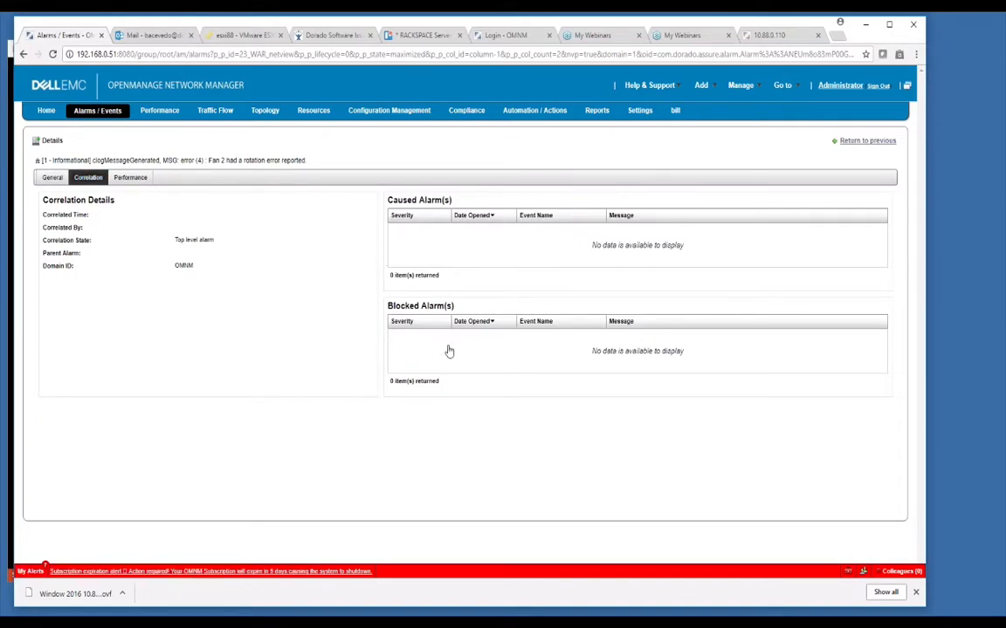
{"action": "left_click", "coordinate": [129, 179]}
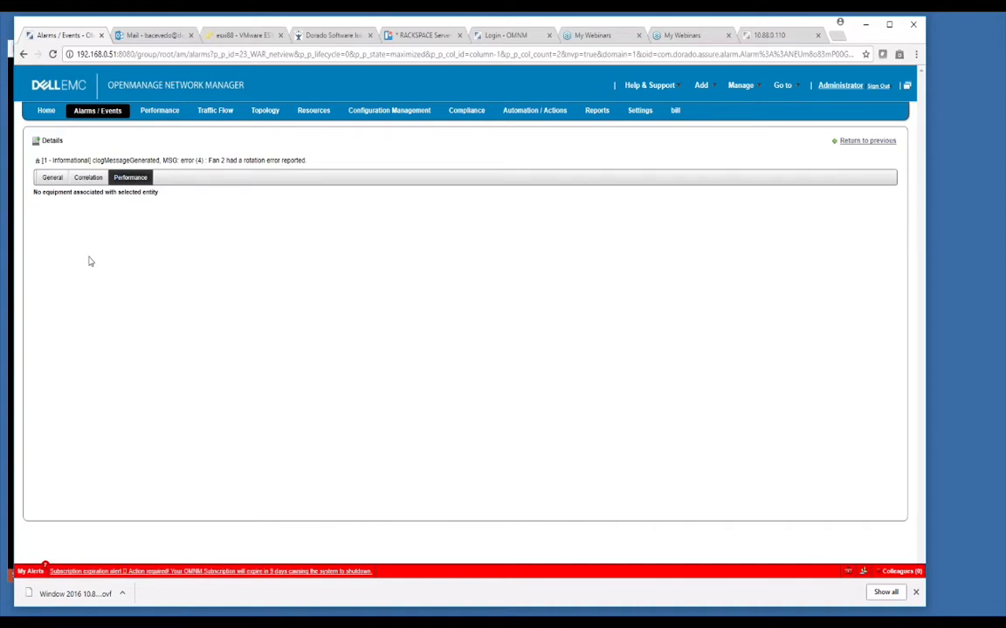
{"action": "left_click", "coordinate": [860, 141]}
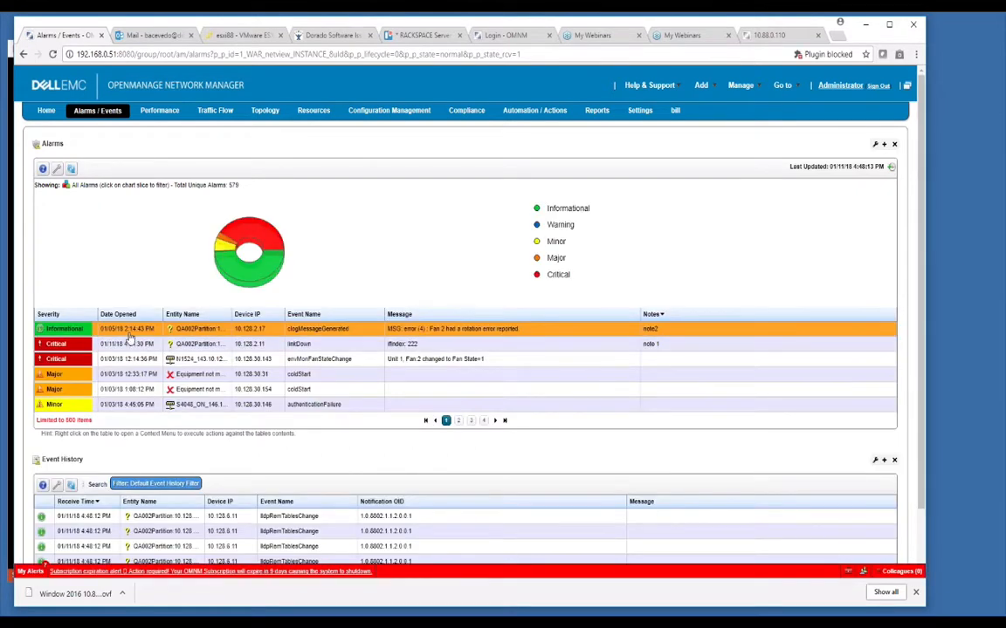
Acknowledge the informational clogMessageGenerated alarm about the Fan 2 rotation error
{"action": "right_click", "coordinate": [132, 332]}
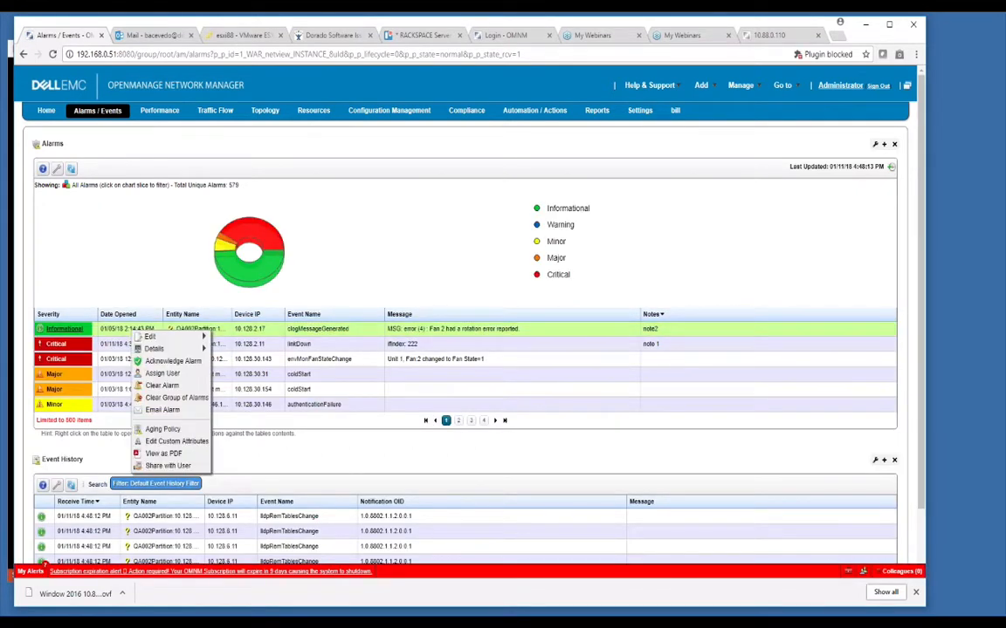
{"action": "left_click", "coordinate": [132, 332]}
{"action": "right_click", "coordinate": [132, 332]}
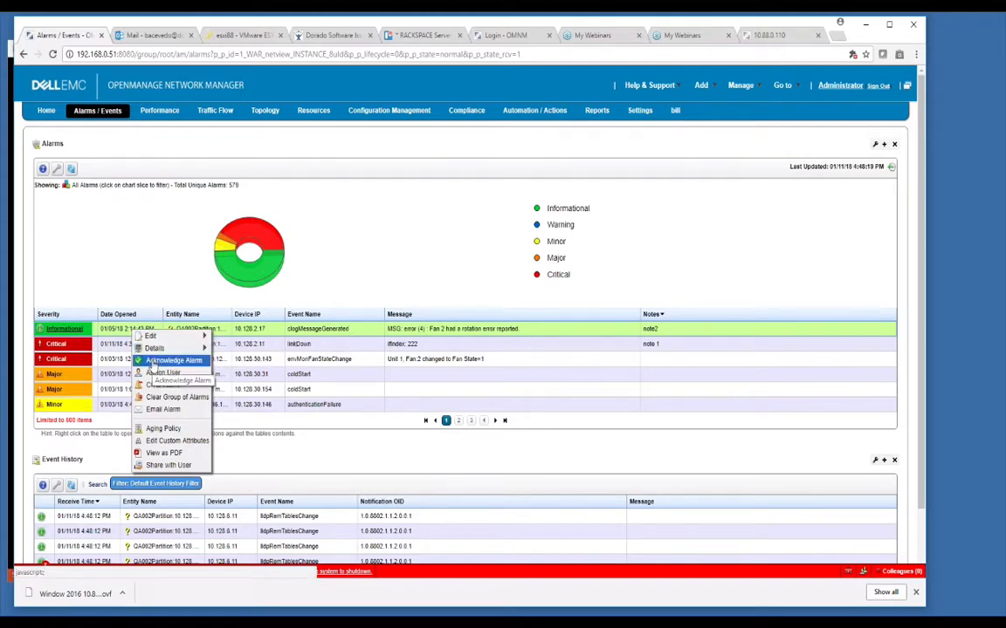
{"action": "left_click", "coordinate": [152, 361]}
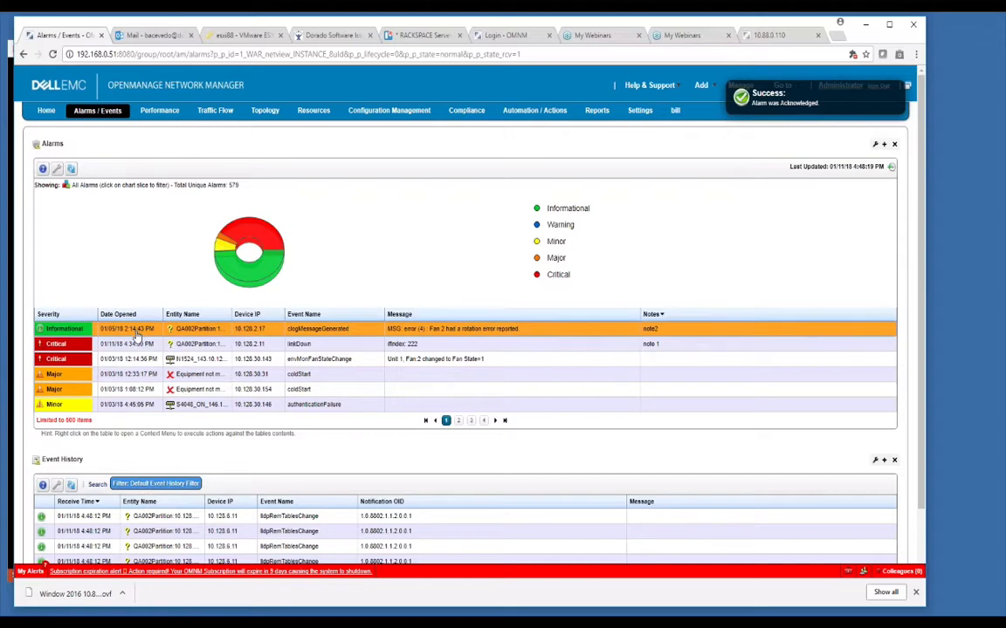
Assign the informational clogMessageGenerated alarm to the admin user
{"action": "right_click", "coordinate": [137, 335]}
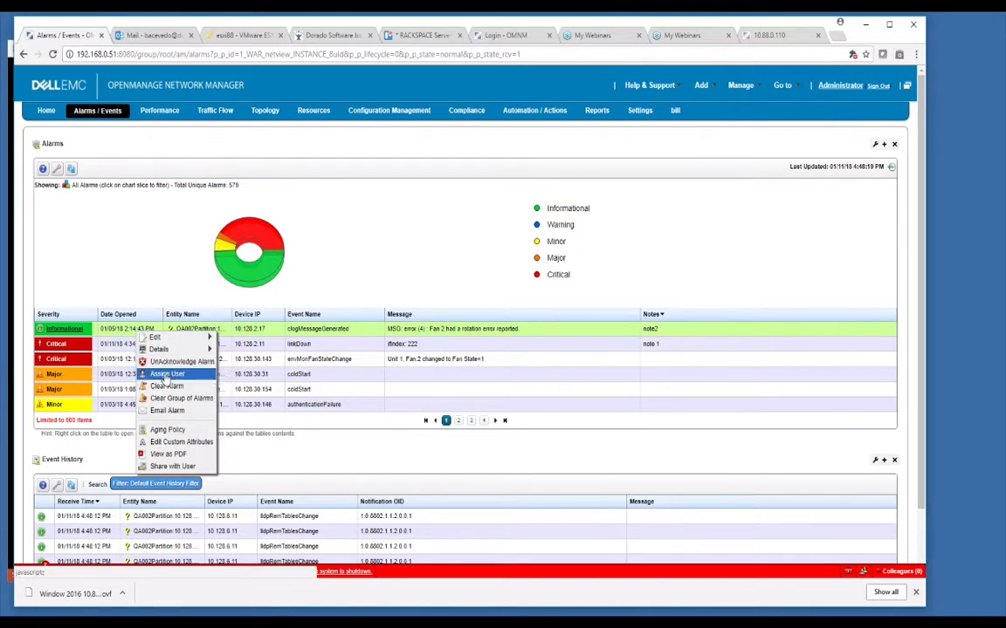
{"action": "left_click", "coordinate": [166, 376]}
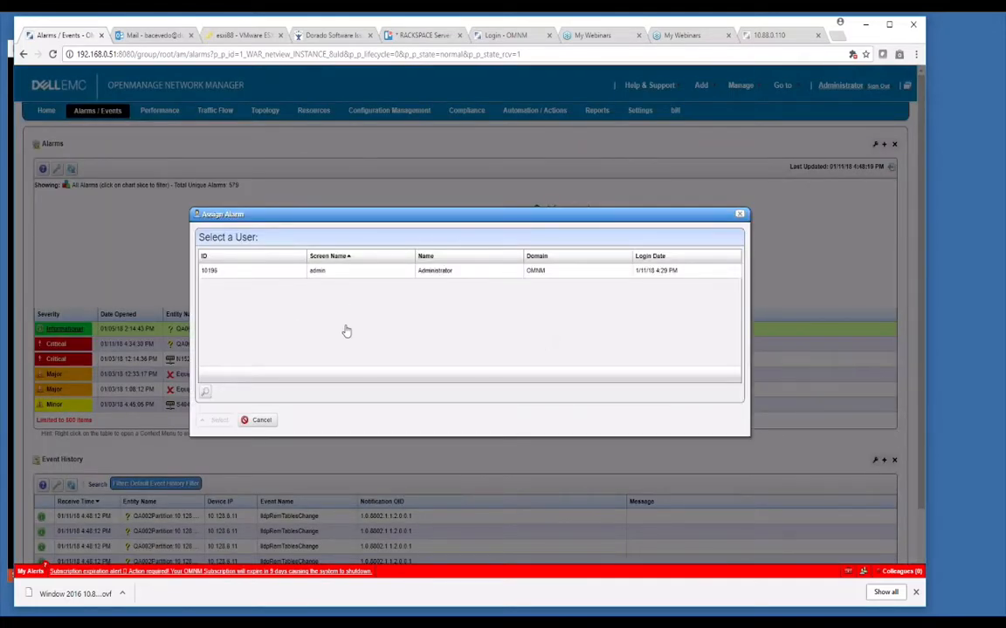
{"action": "left_click", "coordinate": [352, 278]}
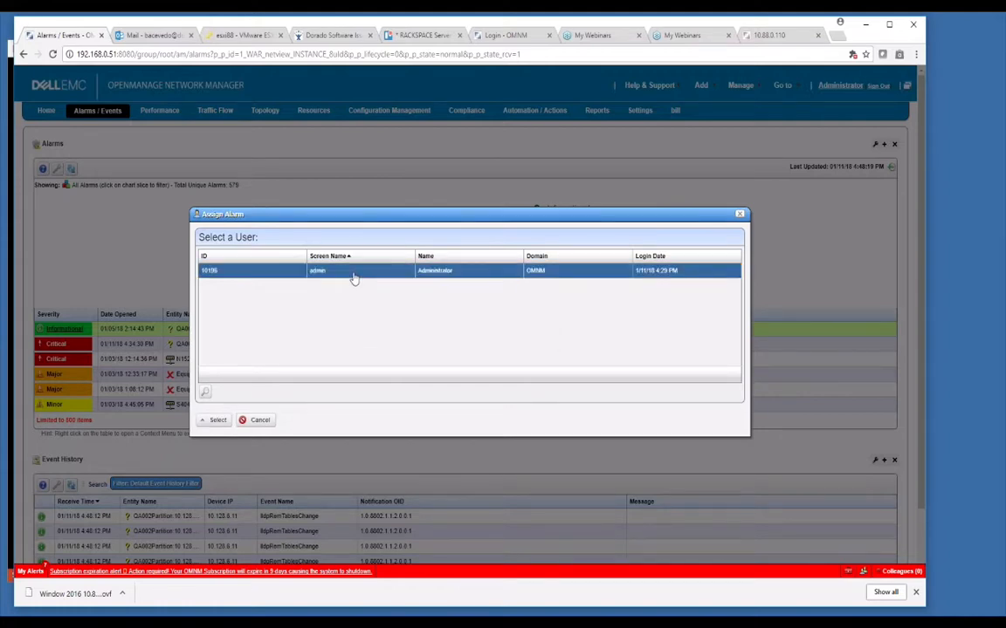
{"action": "left_click", "coordinate": [214, 421]}
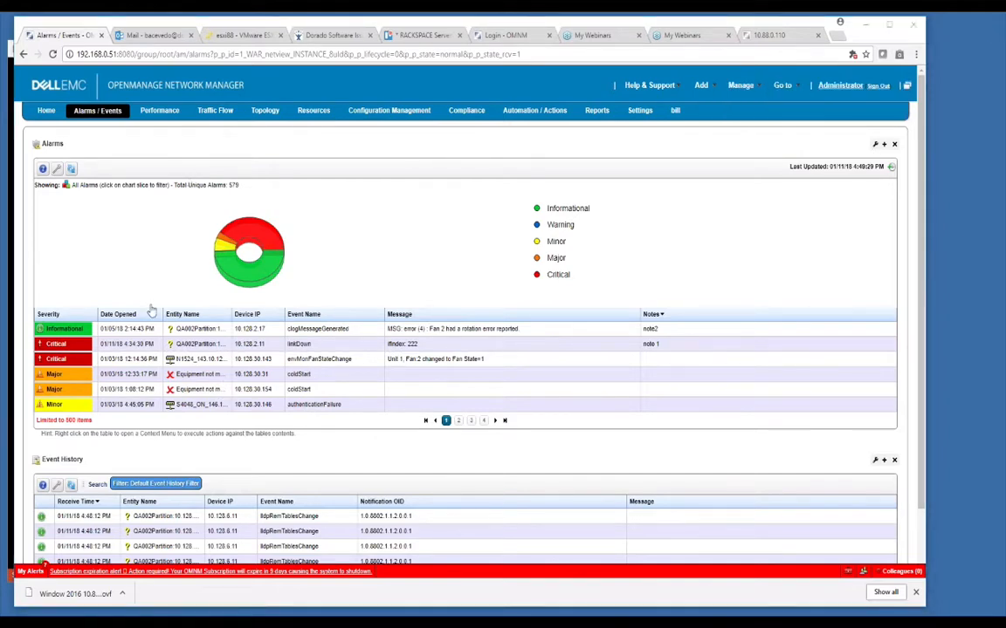
Clear the informational clogMessageGenerated alarm about the Fan 2 rotation error
{"action": "right_click", "coordinate": [140, 336]}
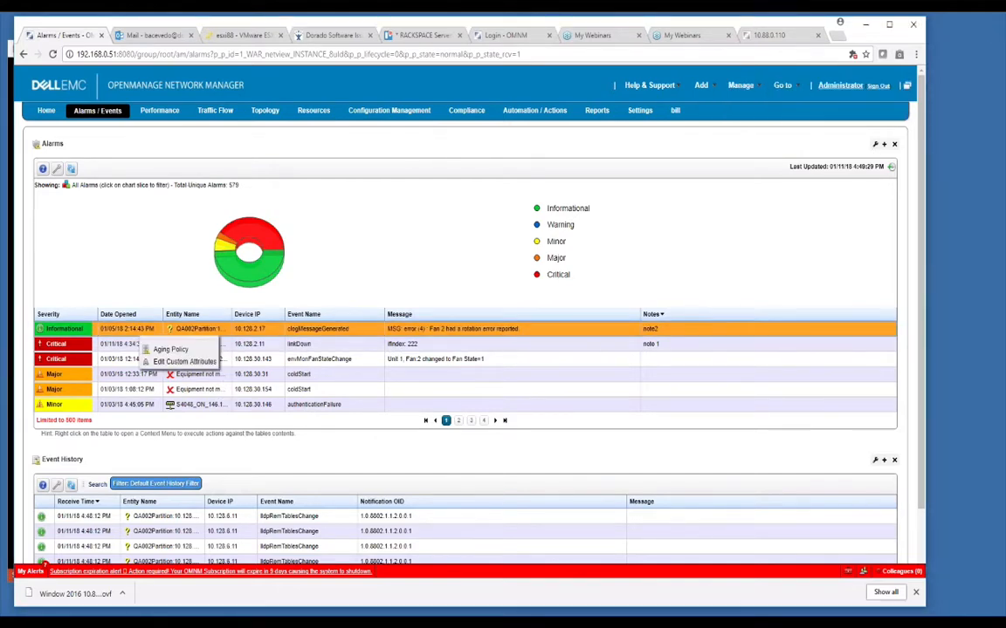
{"action": "right_click", "coordinate": [143, 328]}
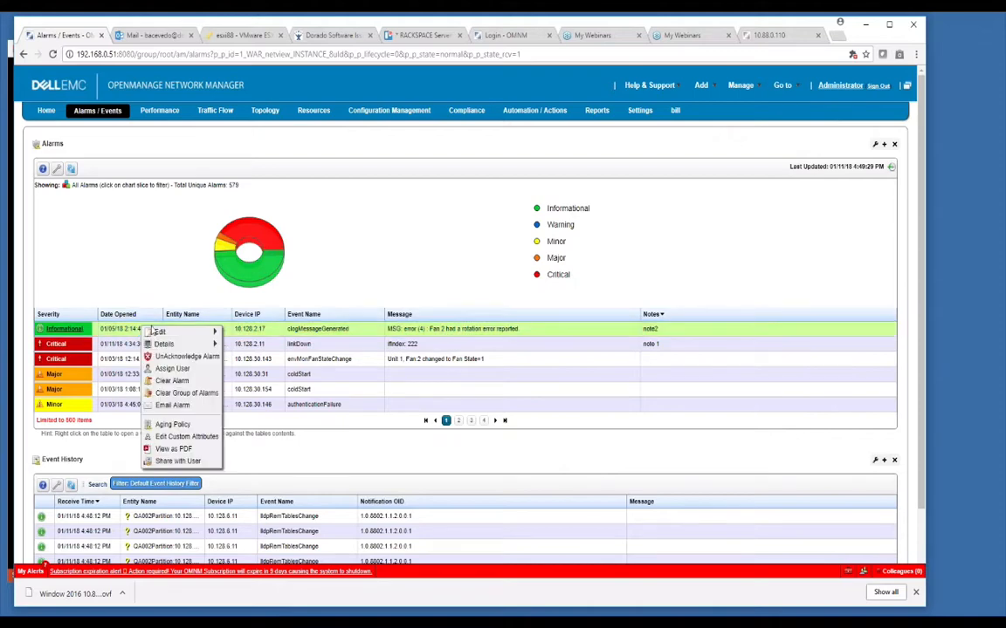
{"action": "left_click", "coordinate": [192, 381]}
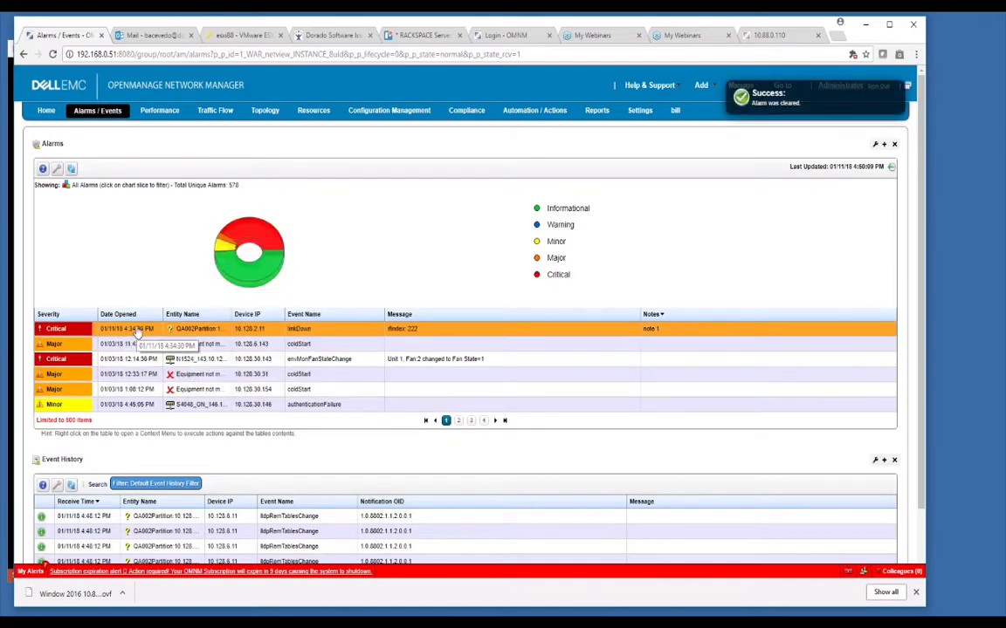
Review the filters offered for clearing a group of alarms, and close the dialog without executing it
{"action": "right_click", "coordinate": [136, 332]}
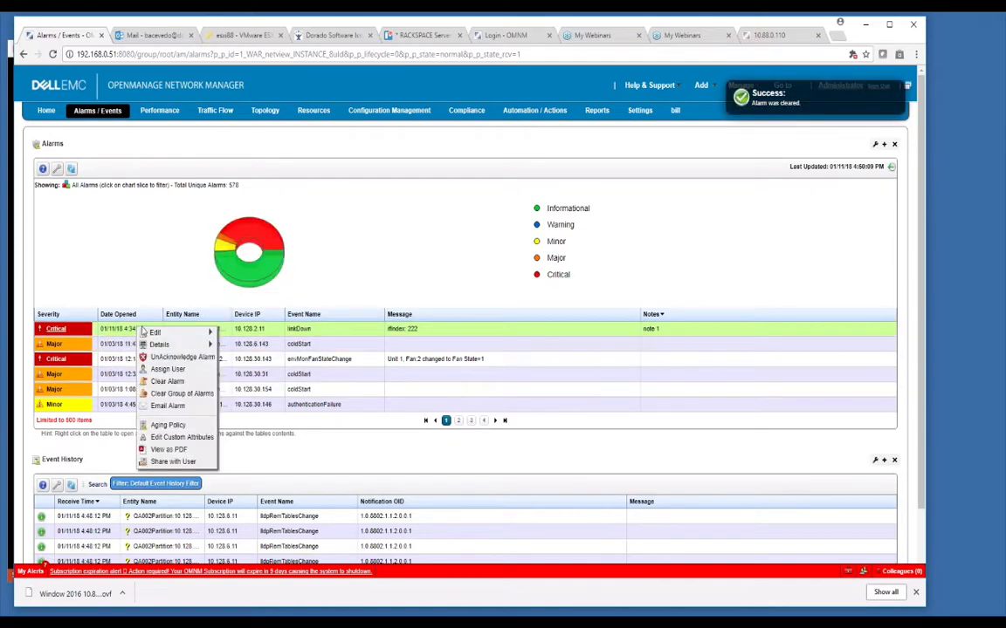
{"action": "left_click", "coordinate": [171, 395]}
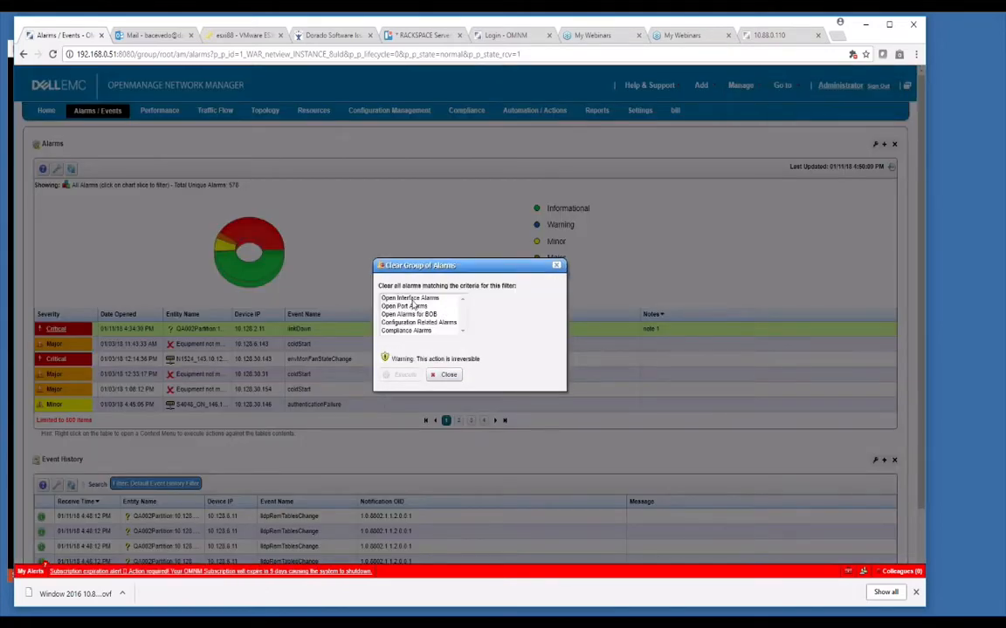
{"action": "left_click", "coordinate": [447, 375]}
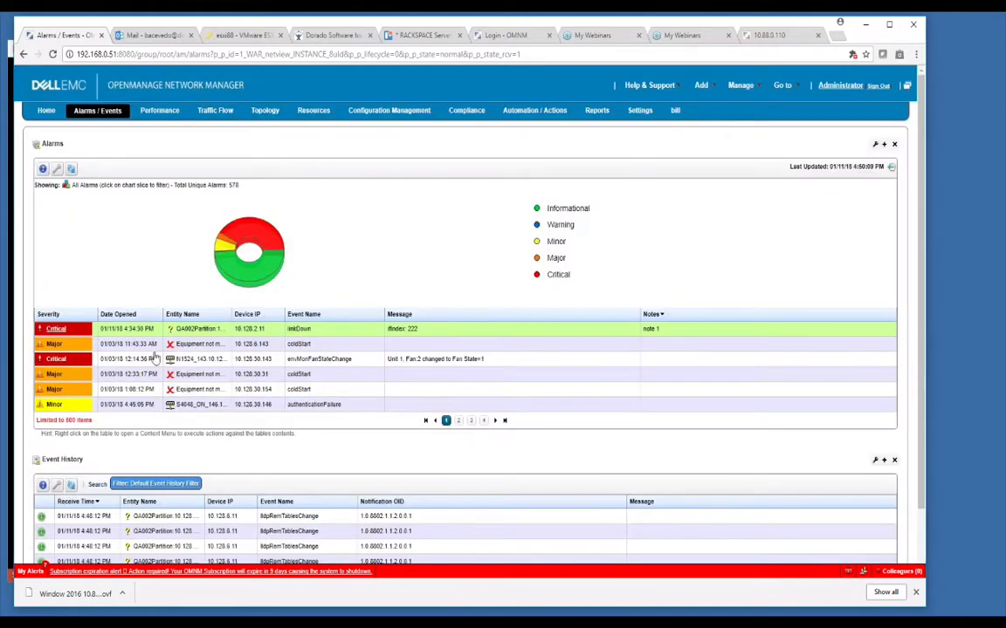
Open the AlarmsDAP aging policy for editing and examine its general settings and alarm retention options
{"action": "right_click", "coordinate": [153, 358]}
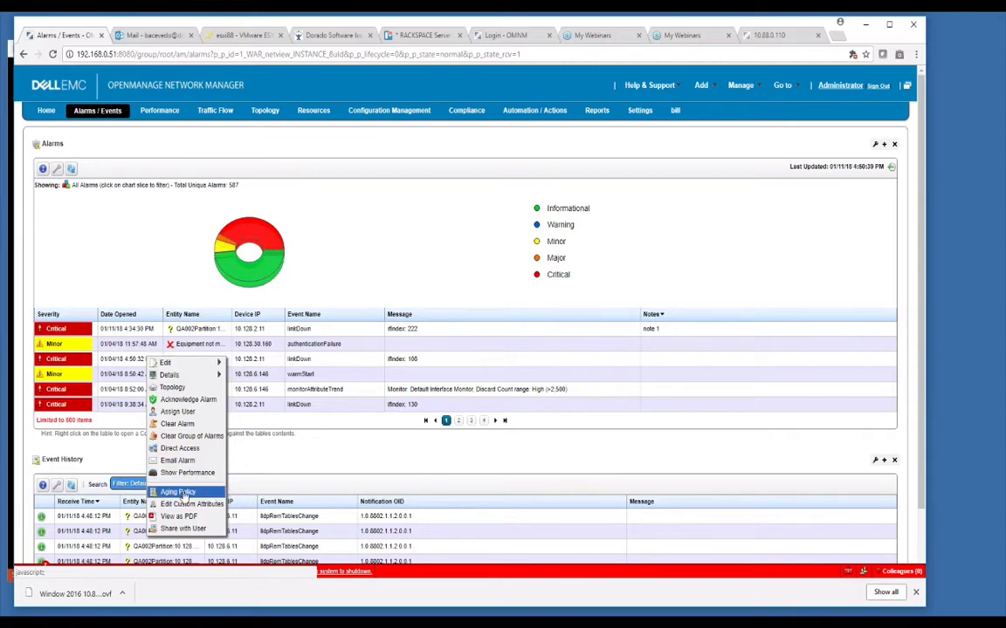
{"action": "left_click", "coordinate": [179, 493]}
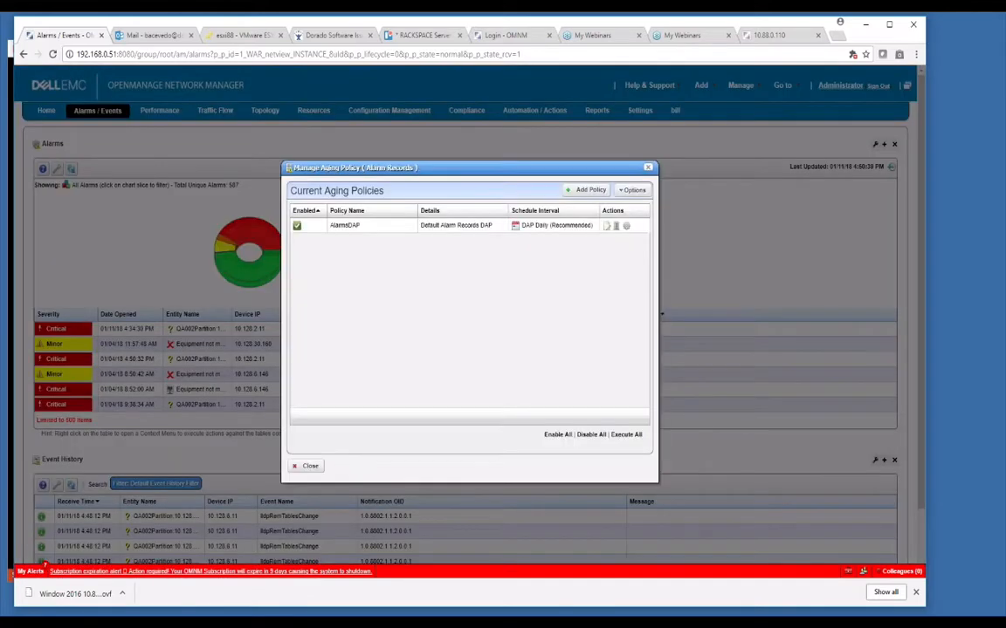
{"action": "left_click", "coordinate": [606, 227]}
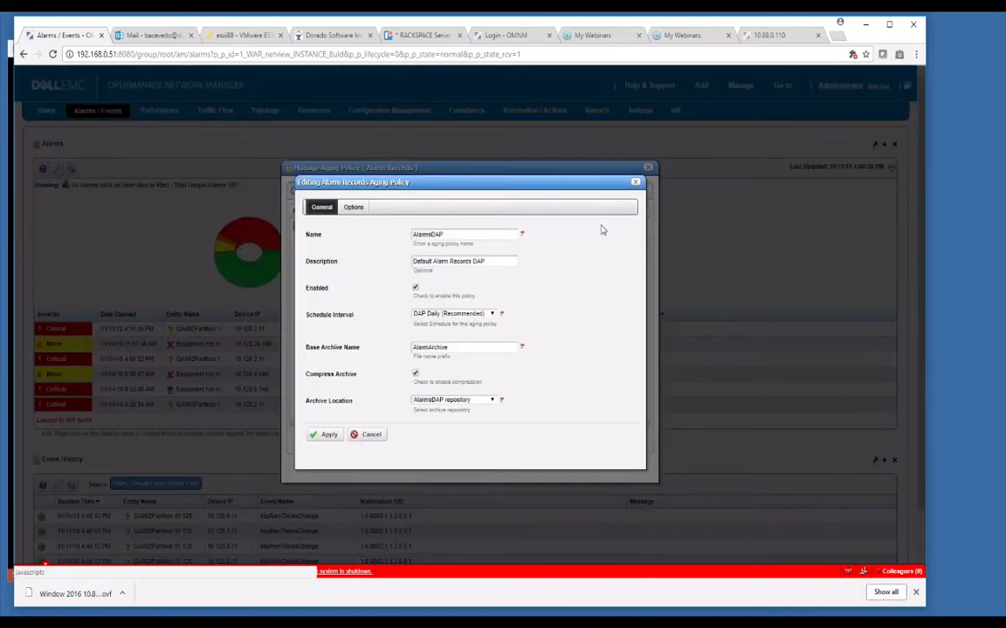
{"action": "left_click", "coordinate": [354, 207]}
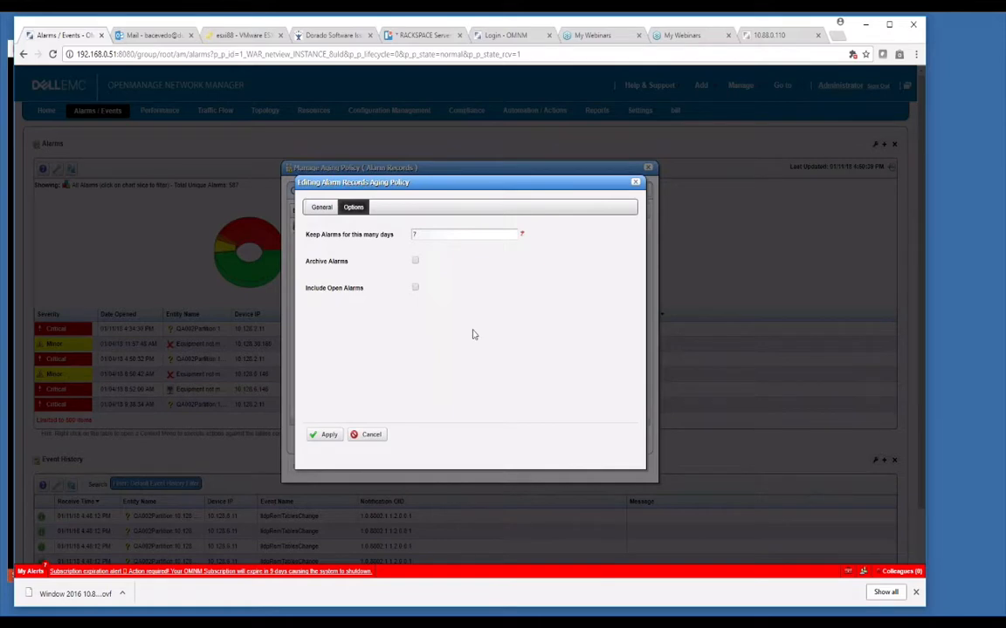
{"action": "left_click", "coordinate": [417, 234]}
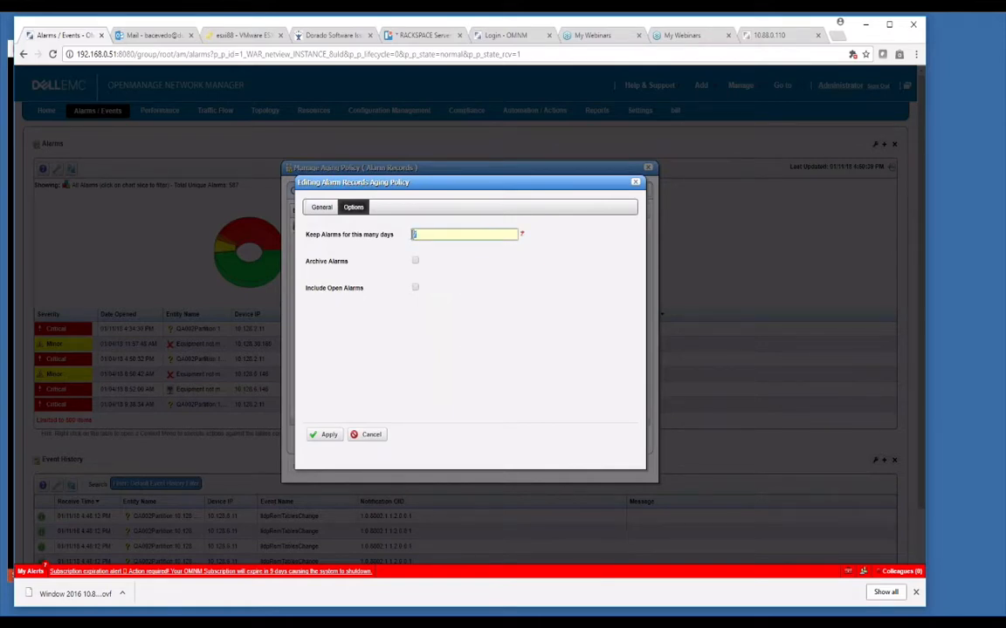
{"action": "double_click", "coordinate": [451, 235]}
Review the AlarmsDAP policy's archive location and schedule interval choices, apply the policy as is, and close the aging policy manager
{"action": "left_click", "coordinate": [320, 208]}
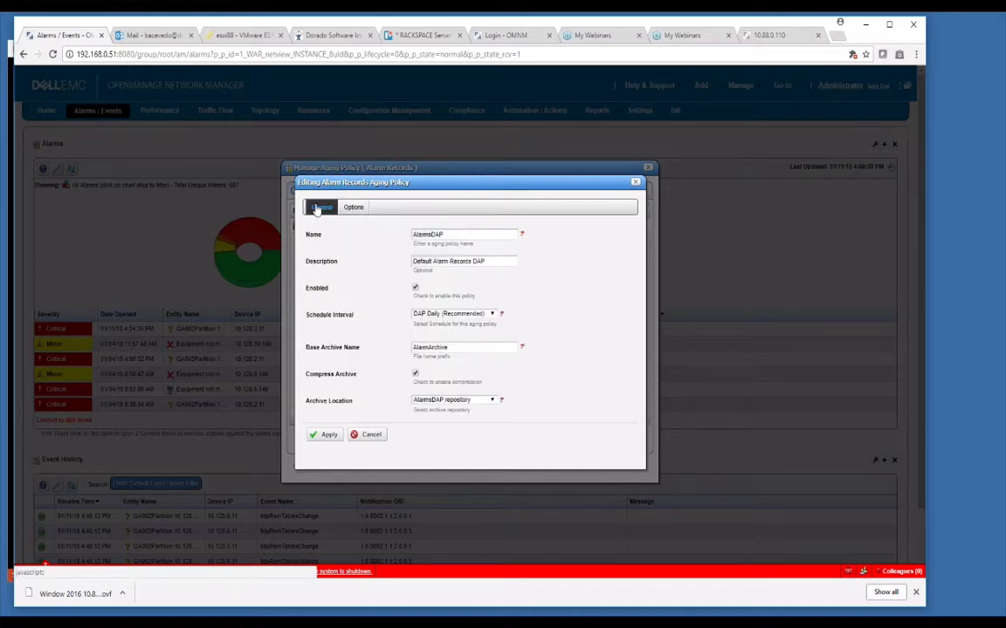
{"action": "left_click", "coordinate": [493, 400]}
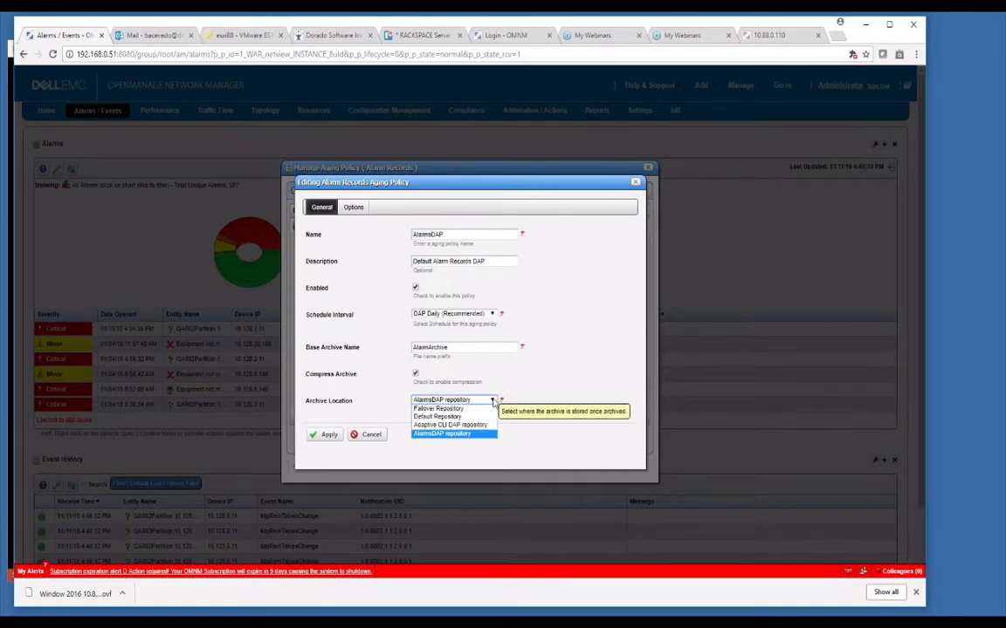
{"action": "left_click", "coordinate": [492, 314]}
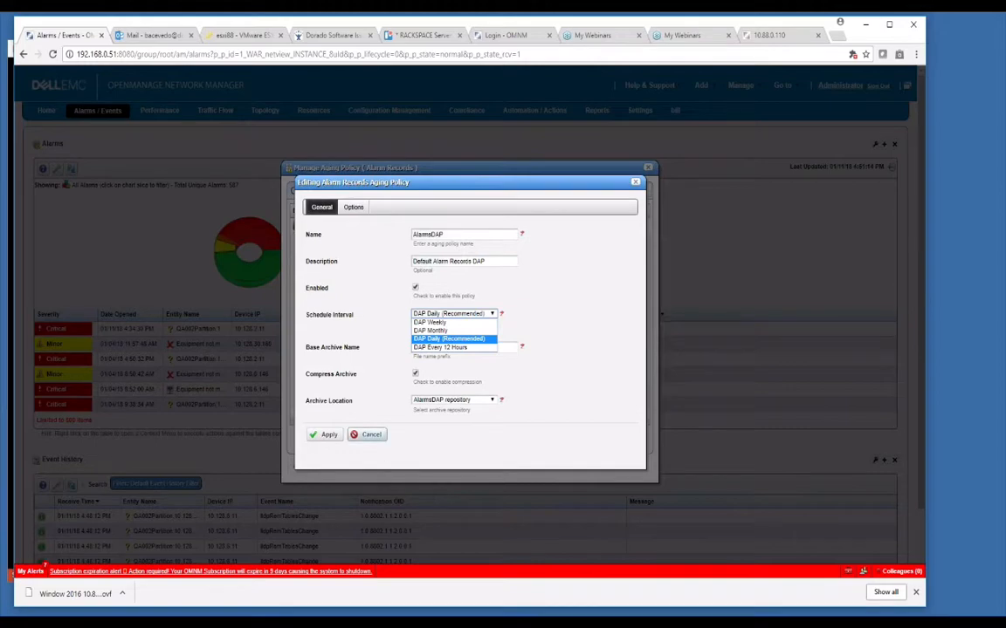
{"action": "left_click", "coordinate": [329, 434]}
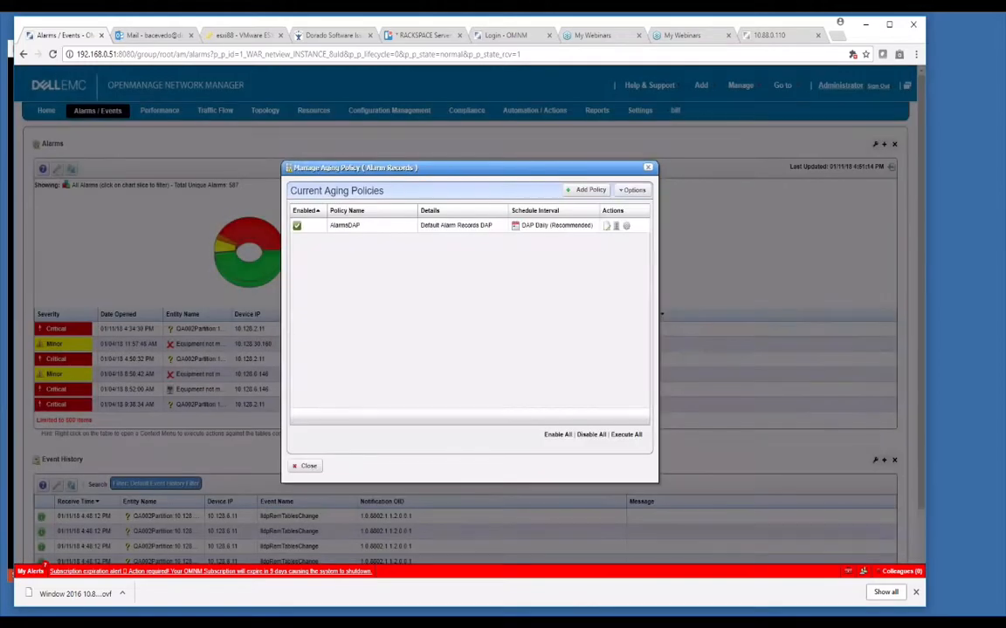
{"action": "left_click", "coordinate": [648, 168]}
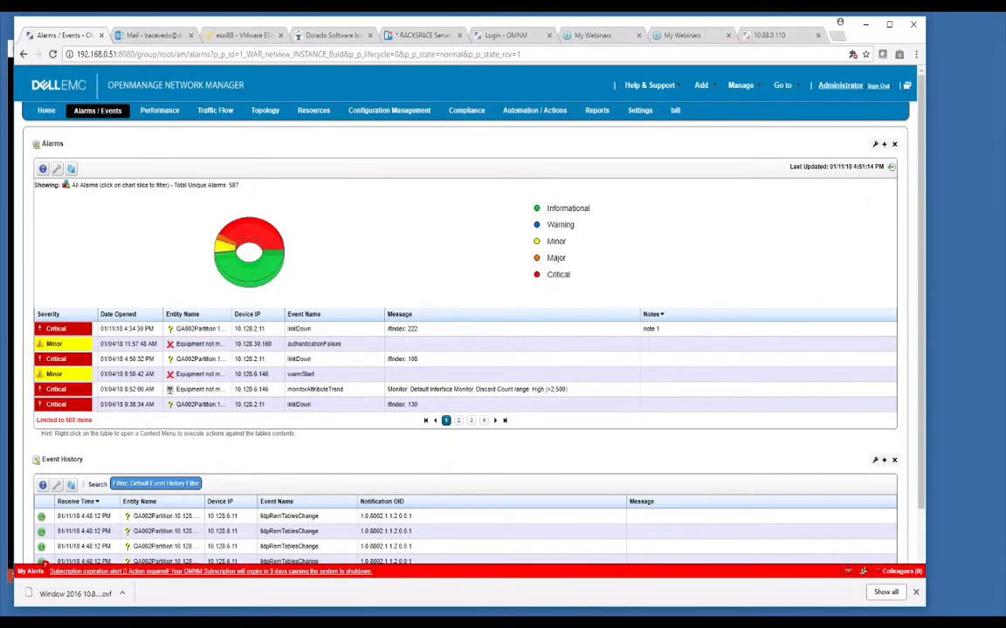
Expand the Alarms portlet, examine the chAlarmMinorFanBad alarm's details and MIB details, and return to the summary page
{"action": "right_click", "coordinate": [123, 363]}
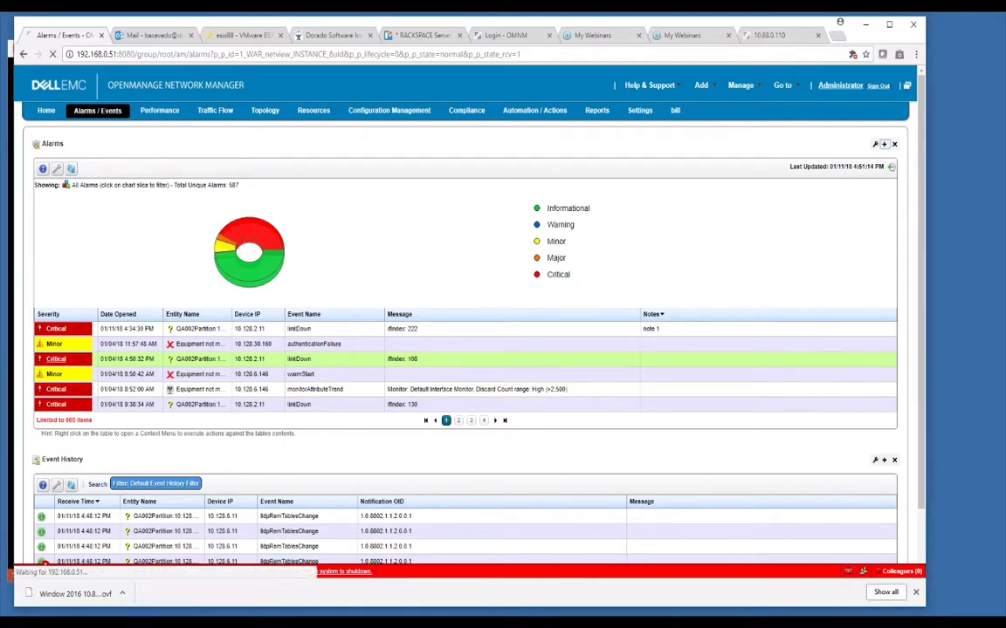
{"action": "left_click", "coordinate": [883, 144]}
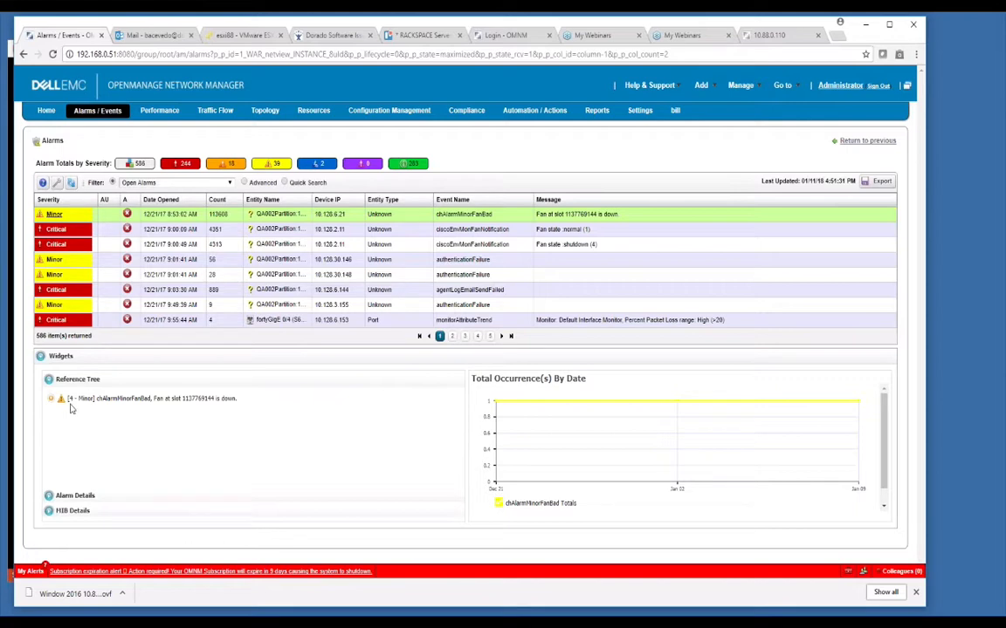
{"action": "left_click", "coordinate": [65, 495]}
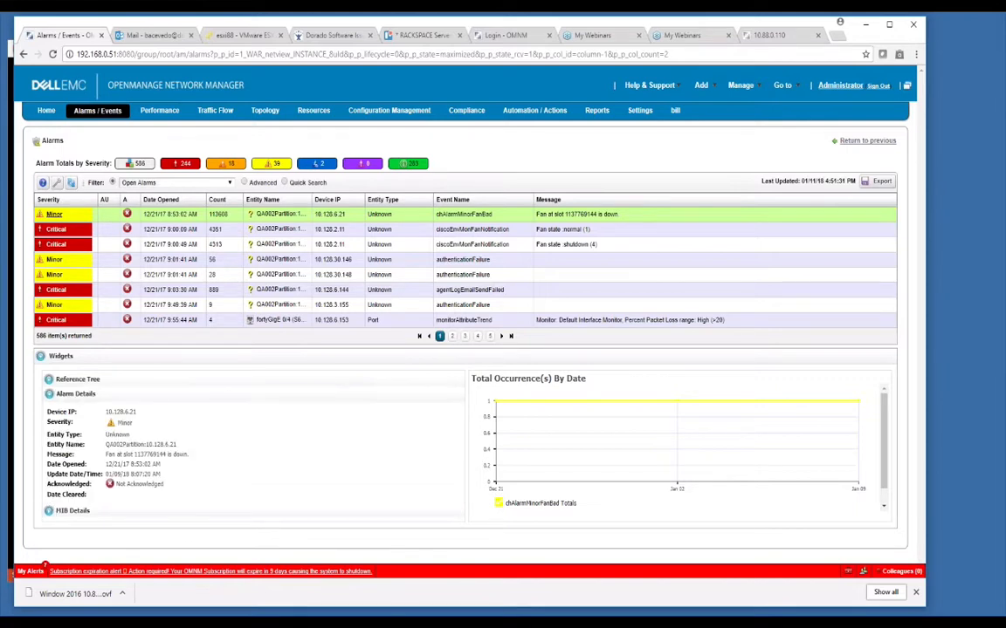
{"action": "left_click", "coordinate": [52, 512]}
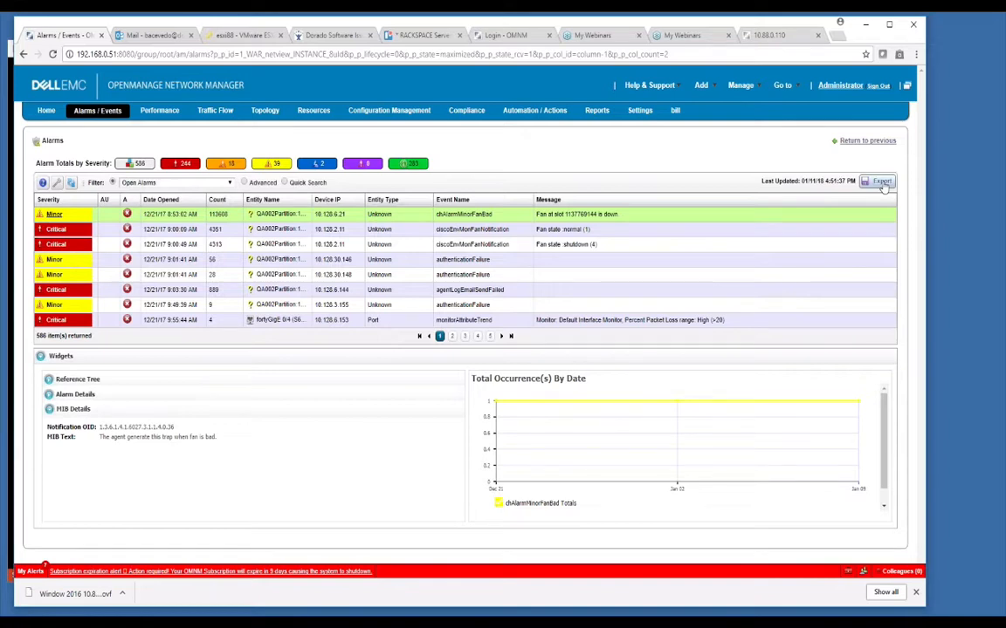
{"action": "left_click", "coordinate": [867, 141]}
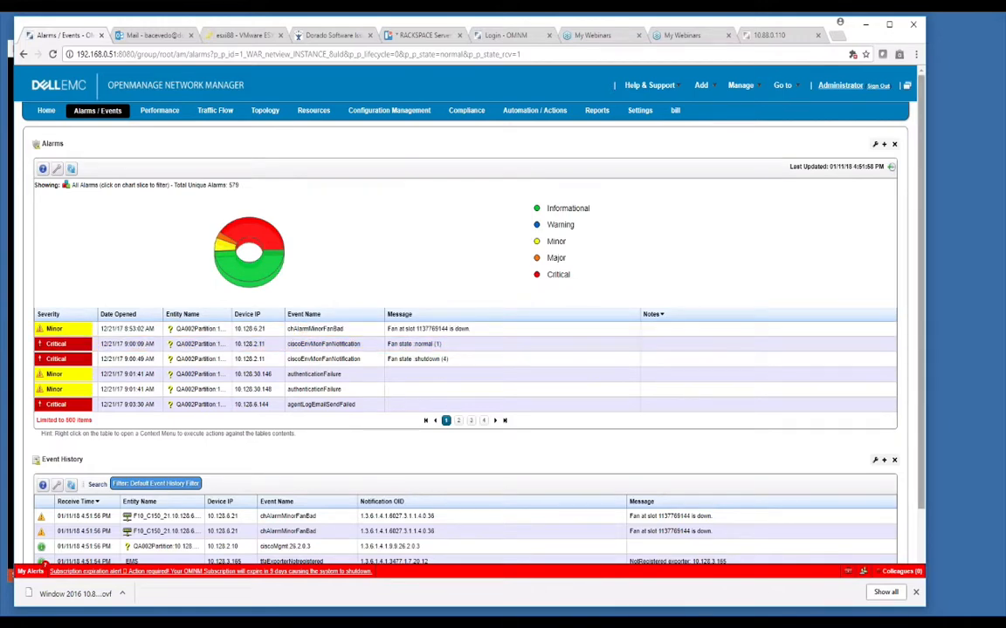
Open the Alarms portlet's online help, enlarge its window to read the page, and minimize it
{"action": "left_click_drag", "start_coordinate": [924, 322], "coordinate": [913, 384]}
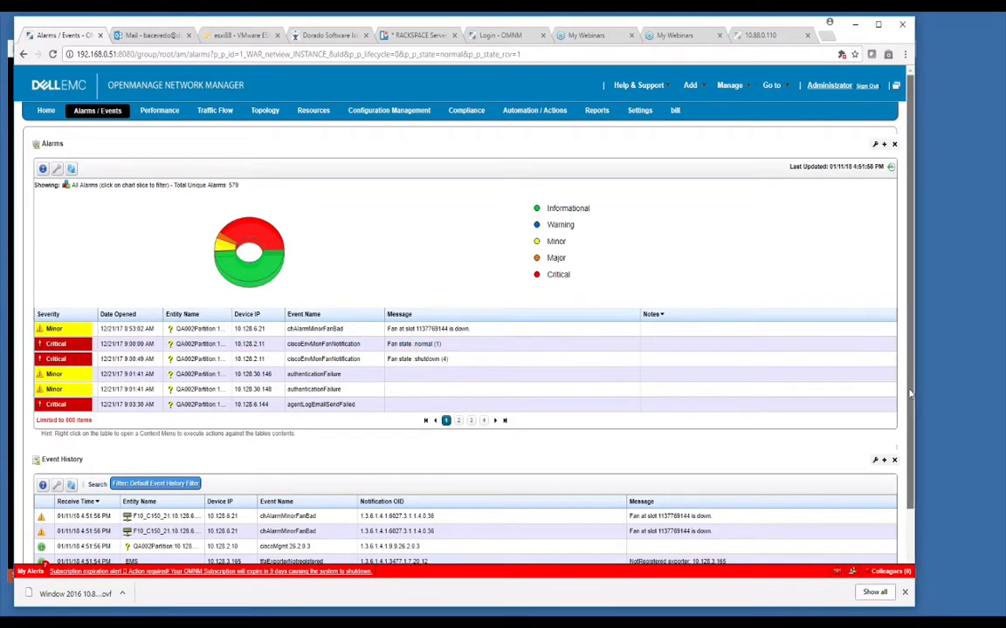
{"action": "scroll", "coordinate": [909, 393], "scroll_direction": "down", "scroll_amount": 2}
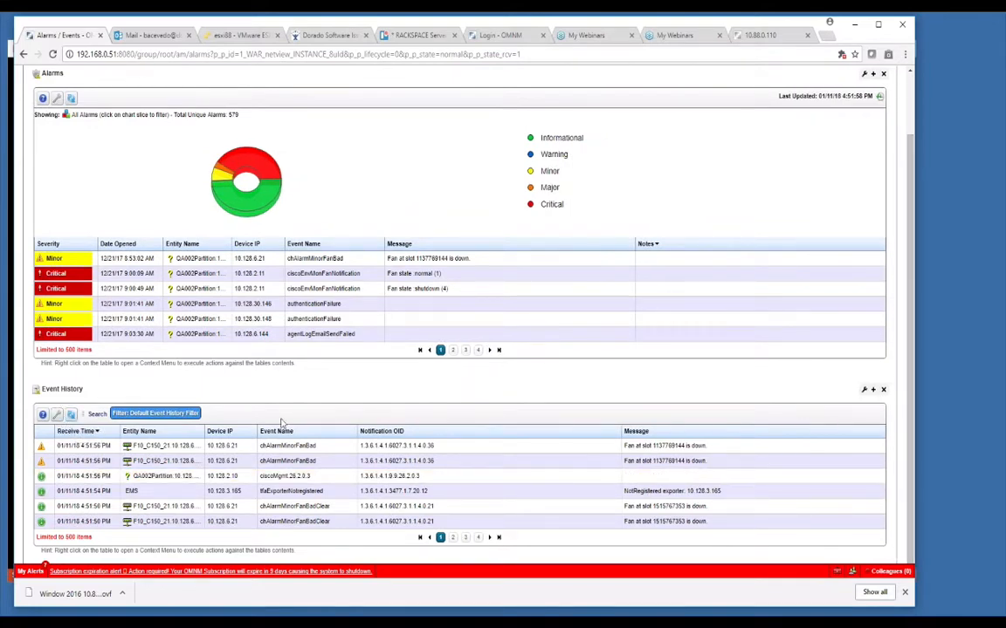
{"action": "left_click", "coordinate": [209, 447]}
{"action": "left_click", "coordinate": [42, 99]}
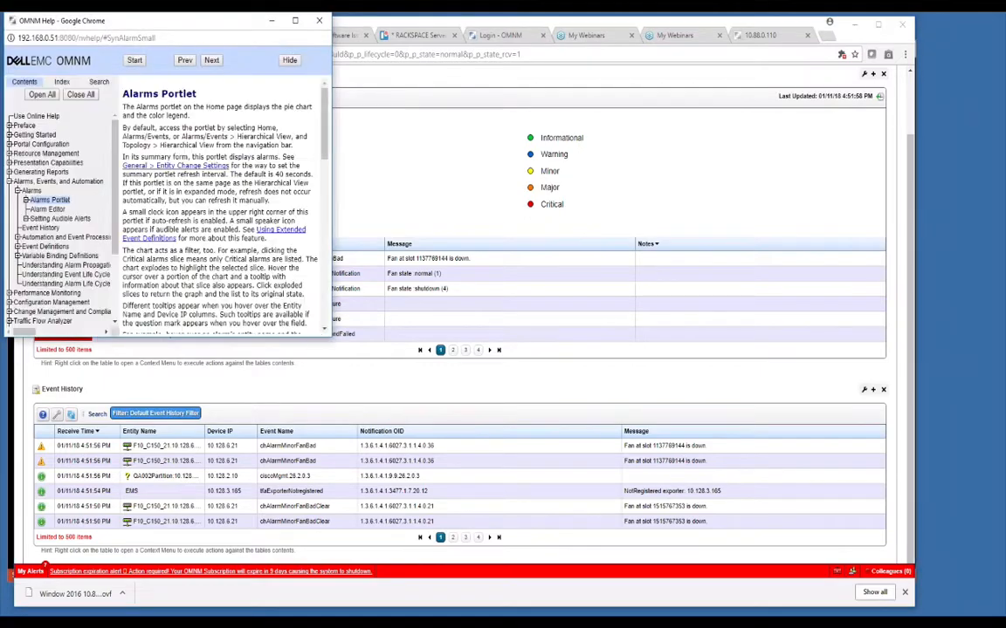
{"action": "left_click_drag", "start_coordinate": [330, 341], "coordinate": [860, 443]}
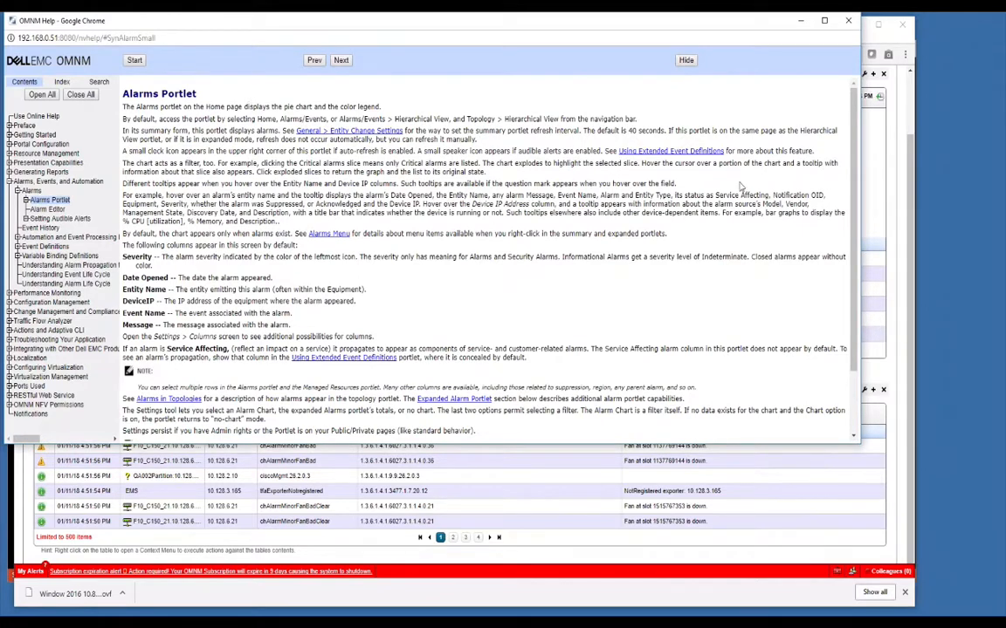
{"action": "scroll", "coordinate": [856, 236], "scroll_direction": "down", "scroll_amount": 1}
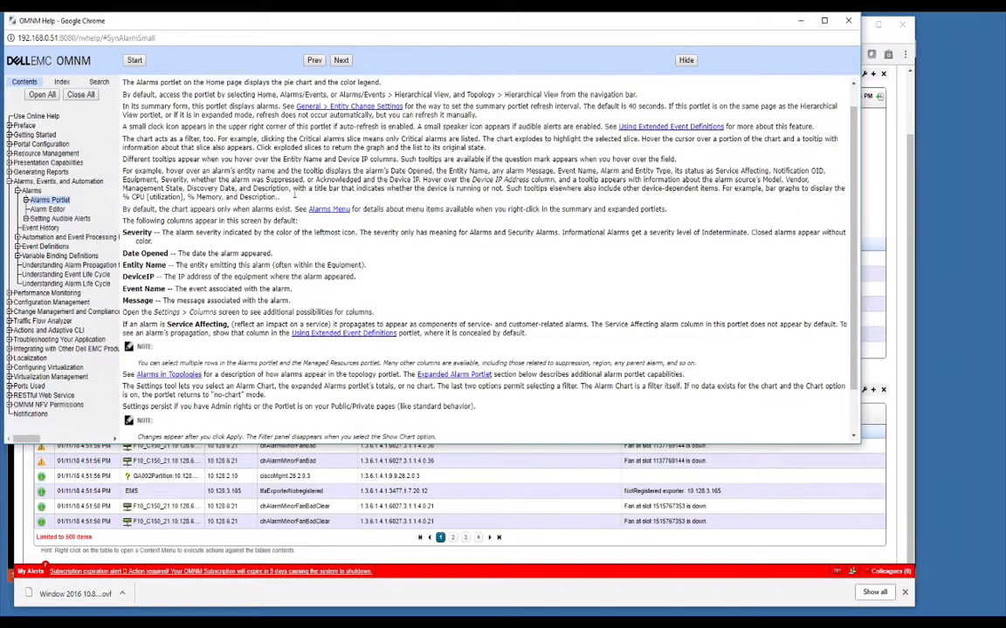
{"action": "left_click", "coordinate": [802, 22]}
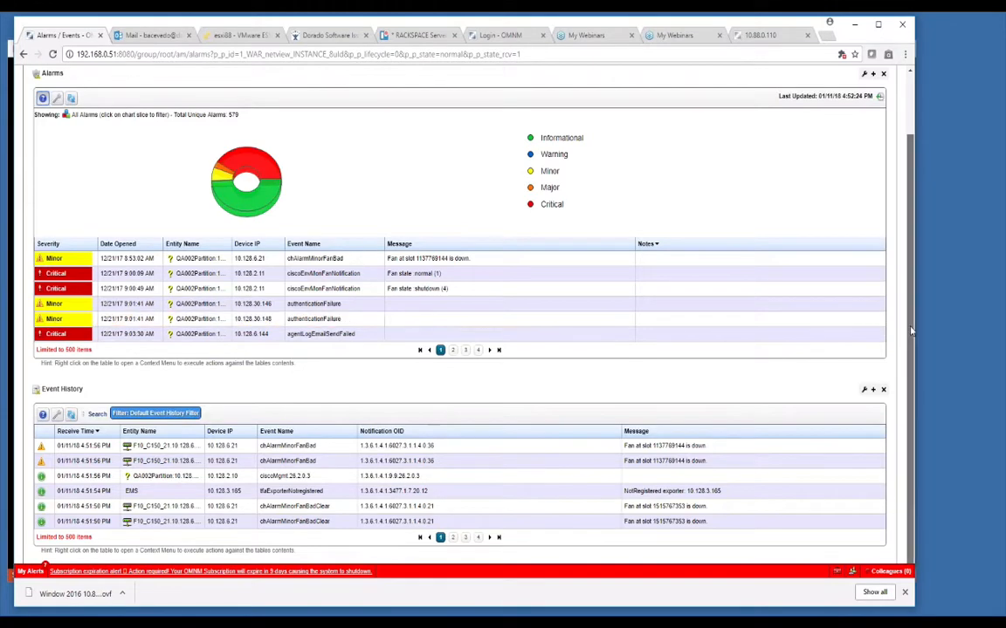
View the summary tooltip for the entity of the minor chAlarmMinorFanBad alarm
{"action": "scroll", "coordinate": [898, 228], "scroll_direction": "up", "scroll_amount": 2}
{"action": "mouse_move", "coordinate": [199, 329]}
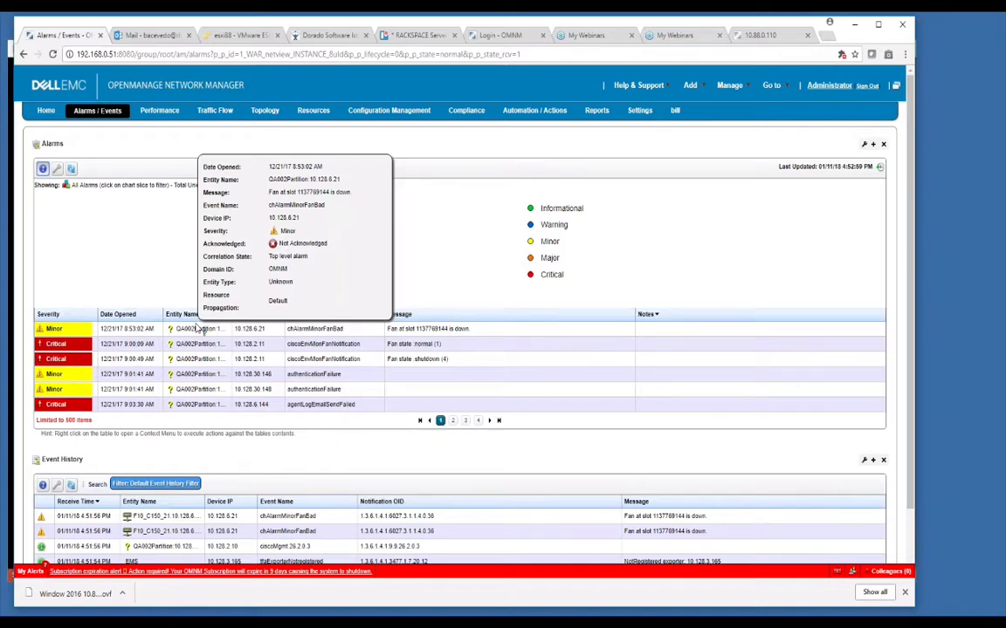
{"action": "left_click", "coordinate": [144, 330]}
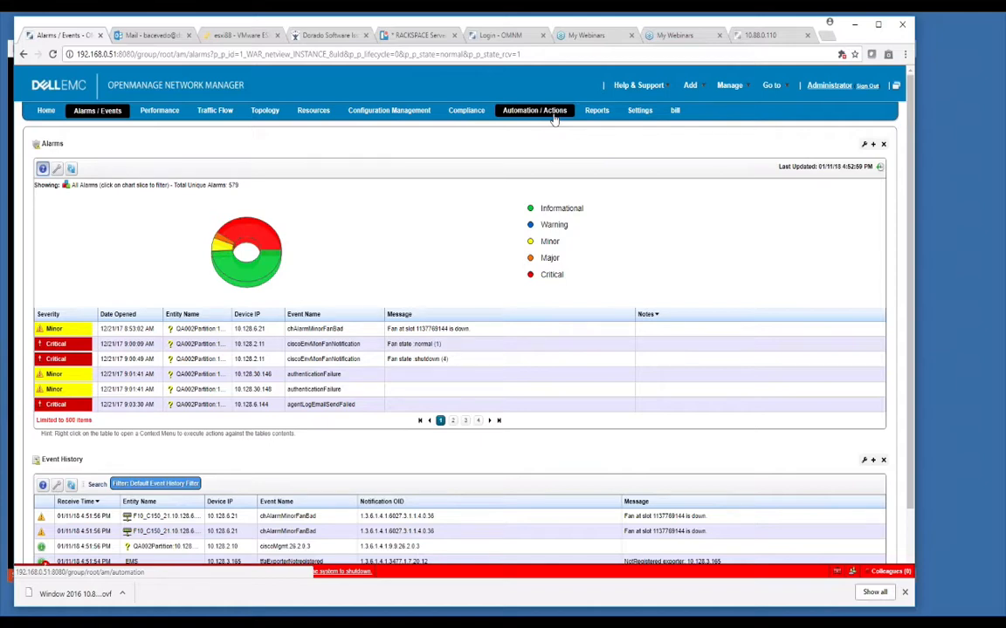
Open the Alarm Definitions settings page and search the event definitions for "syslog"
{"action": "mouse_move", "coordinate": [640, 116]}
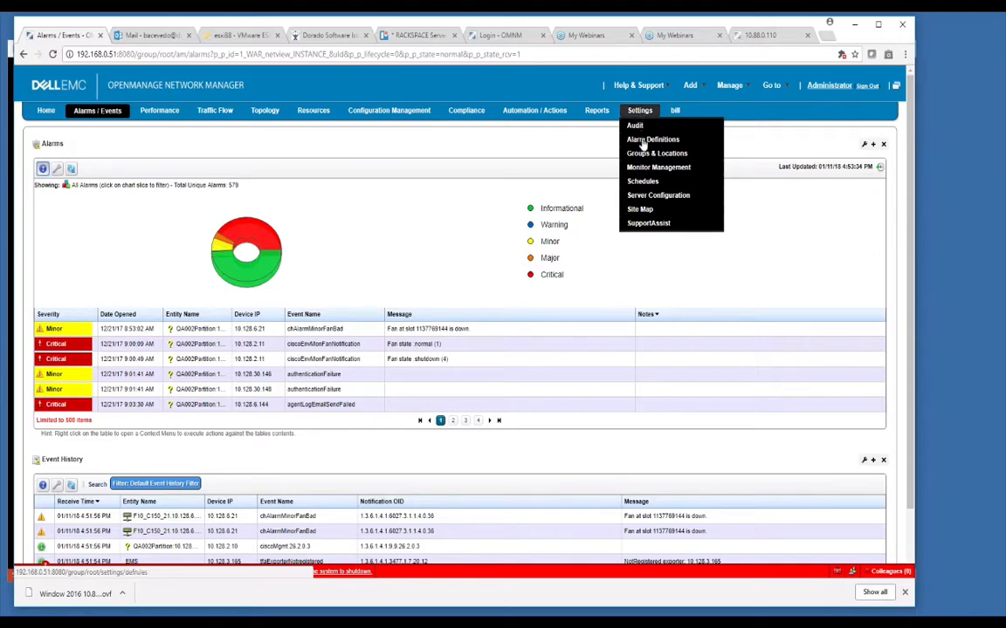
{"action": "left_click", "coordinate": [652, 140]}
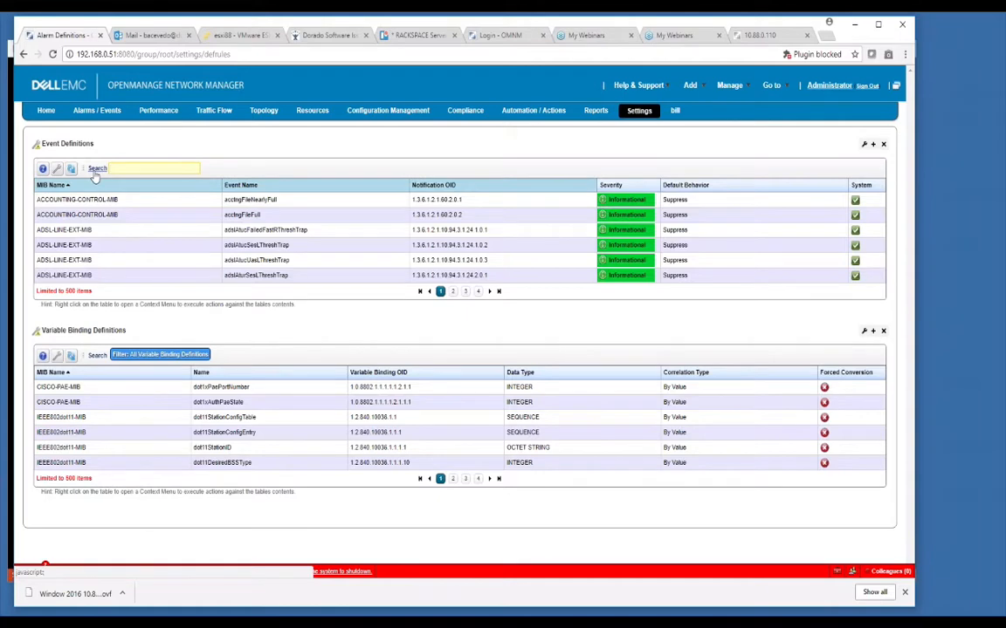
{"action": "type", "text": "syslog"}
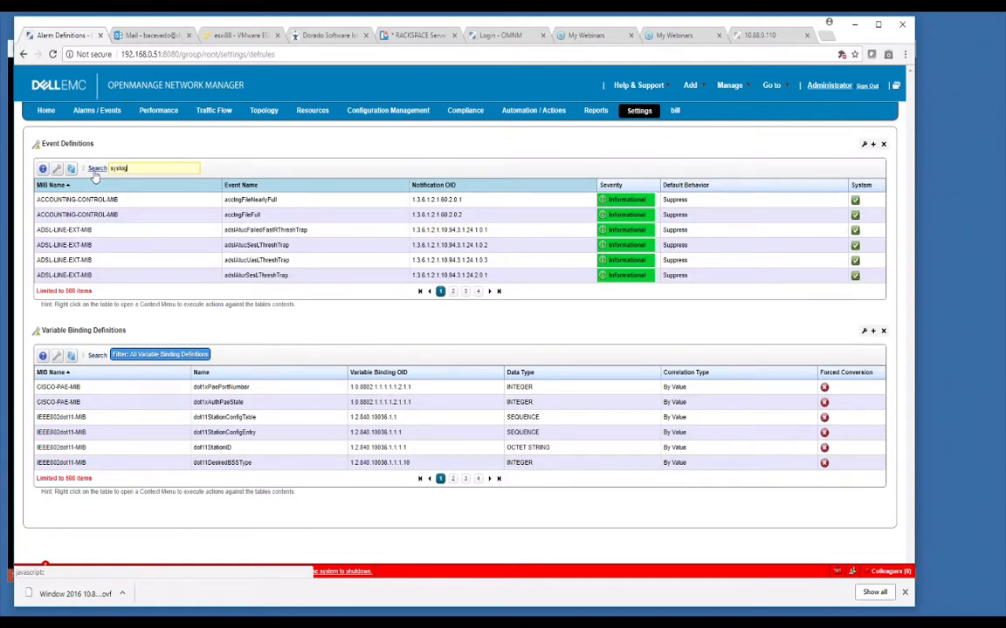
{"action": "key", "text": "Return"}
Edit the AssureAlarms-MIB syslogNotification event definition, choose Suppress as its default behavior, and discard the change
{"action": "left_click", "coordinate": [63, 199]}
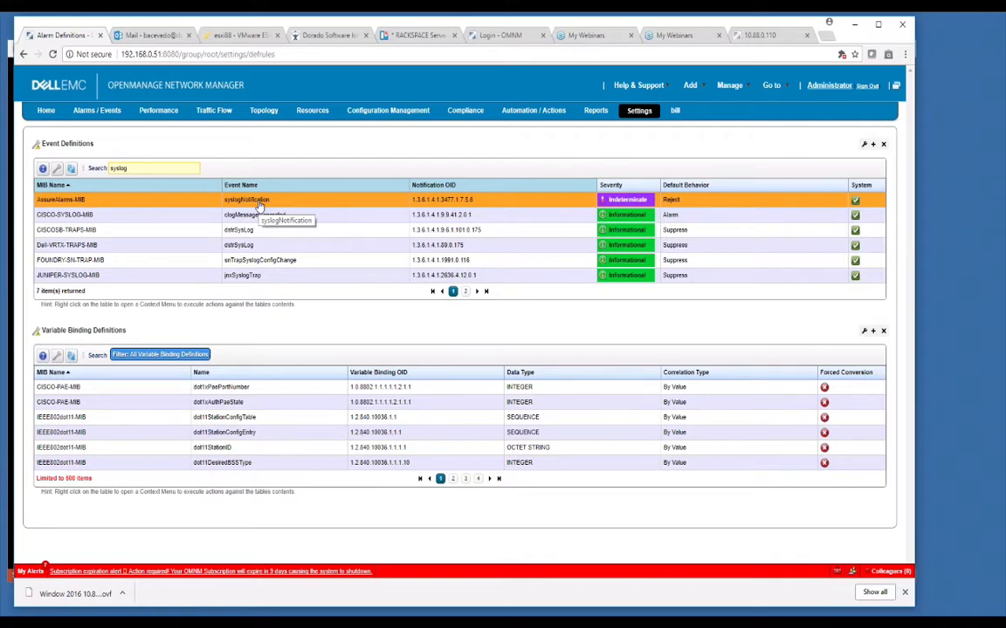
{"action": "right_click", "coordinate": [669, 204]}
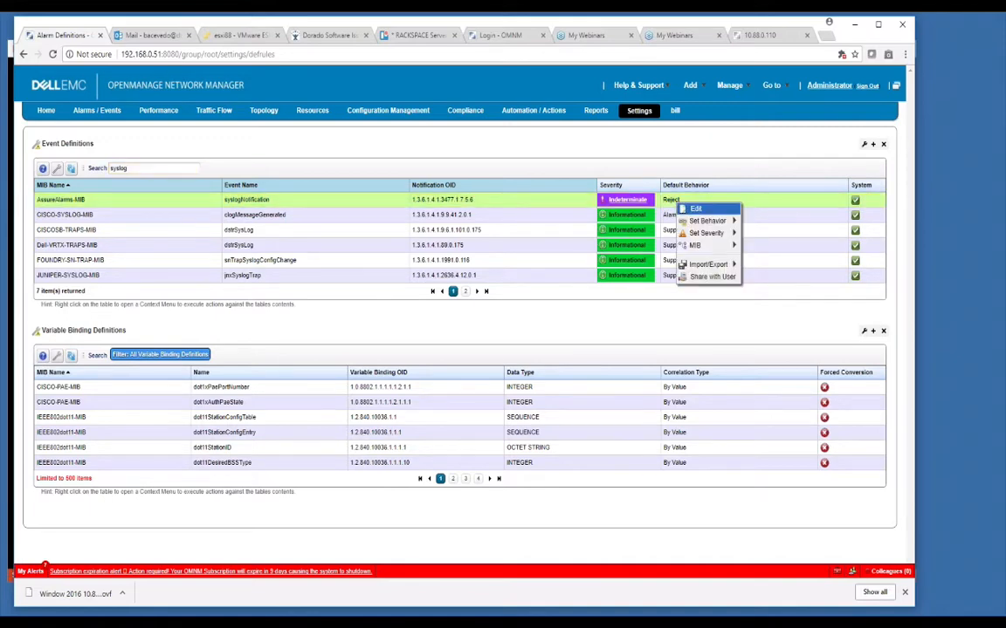
{"action": "mouse_move", "coordinate": [697, 220]}
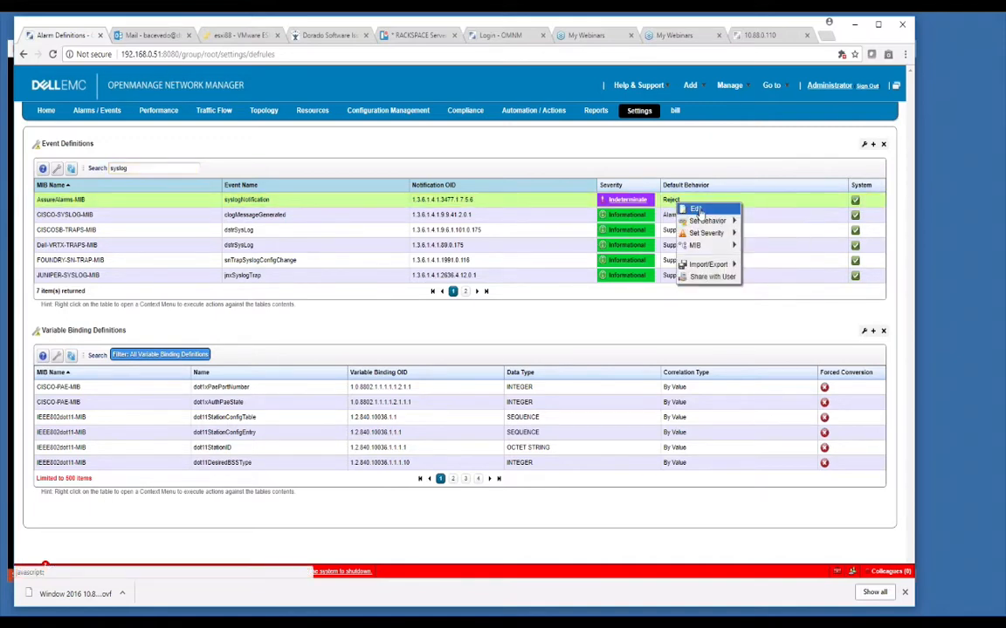
{"action": "left_click", "coordinate": [696, 209]}
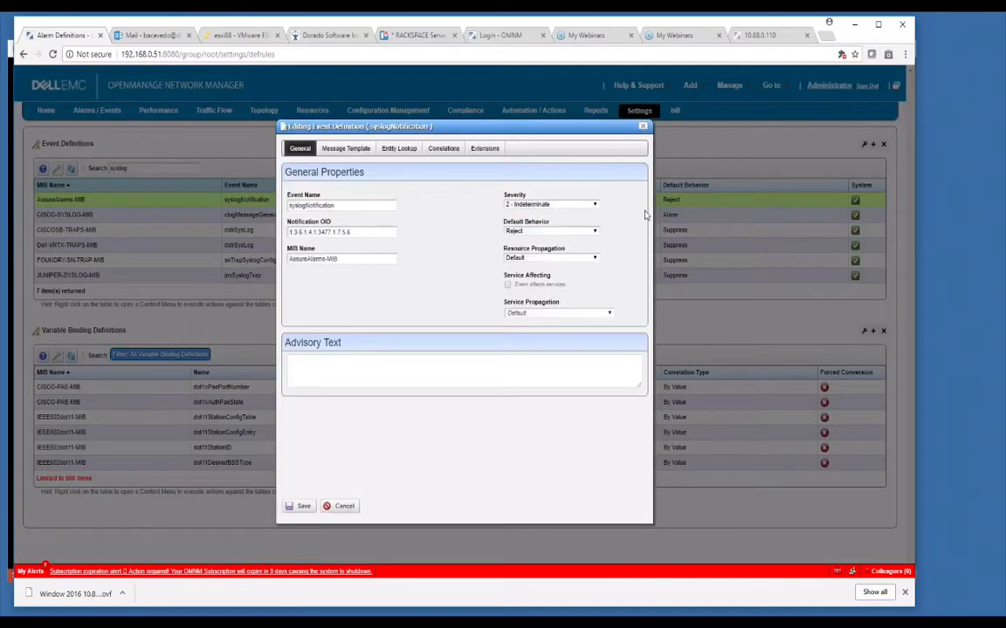
{"action": "left_click", "coordinate": [576, 231]}
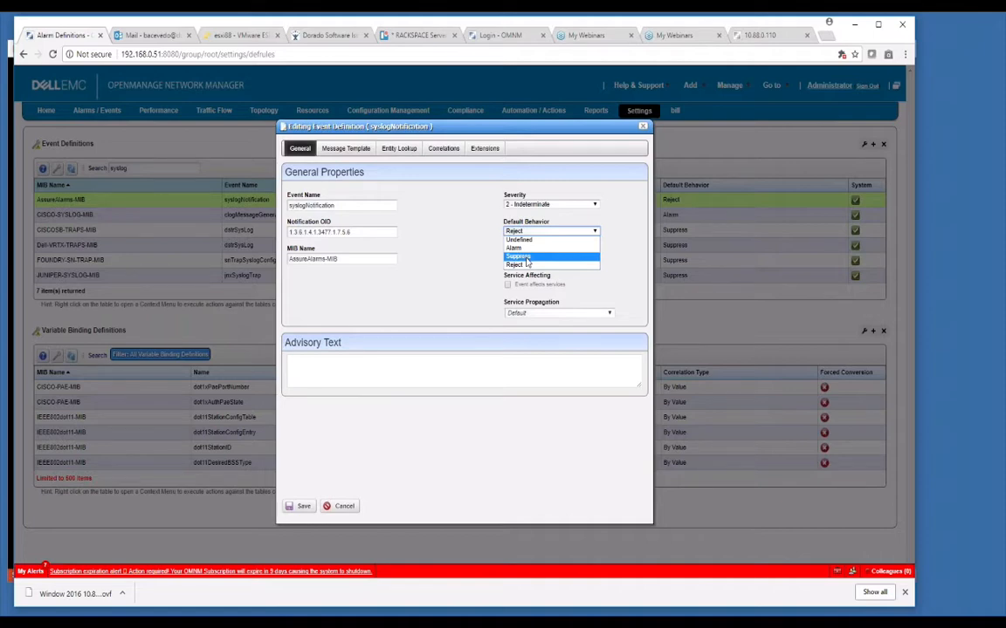
{"action": "left_click", "coordinate": [527, 258]}
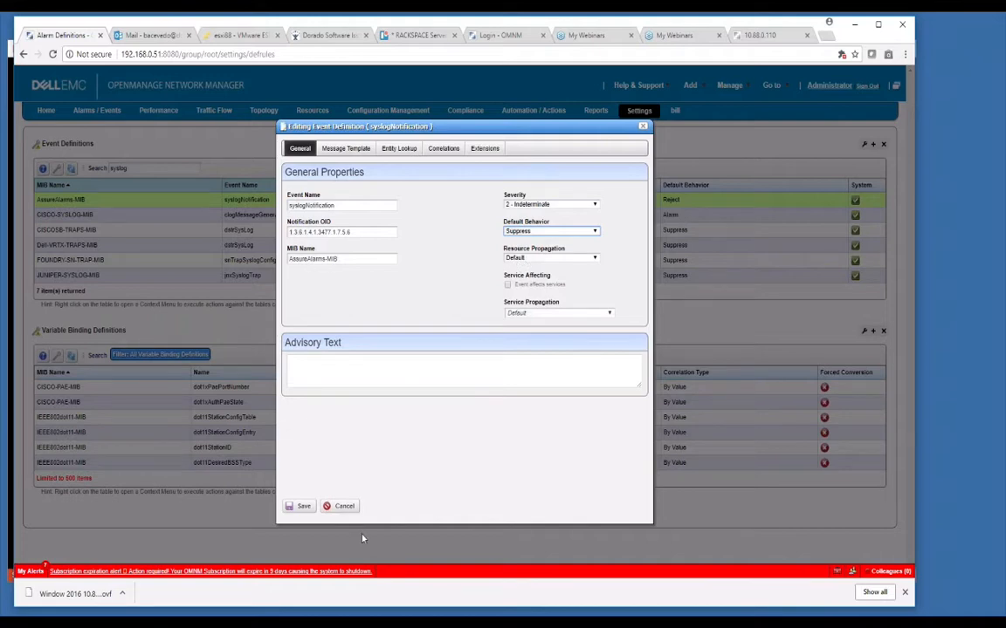
{"action": "left_click", "coordinate": [349, 511]}
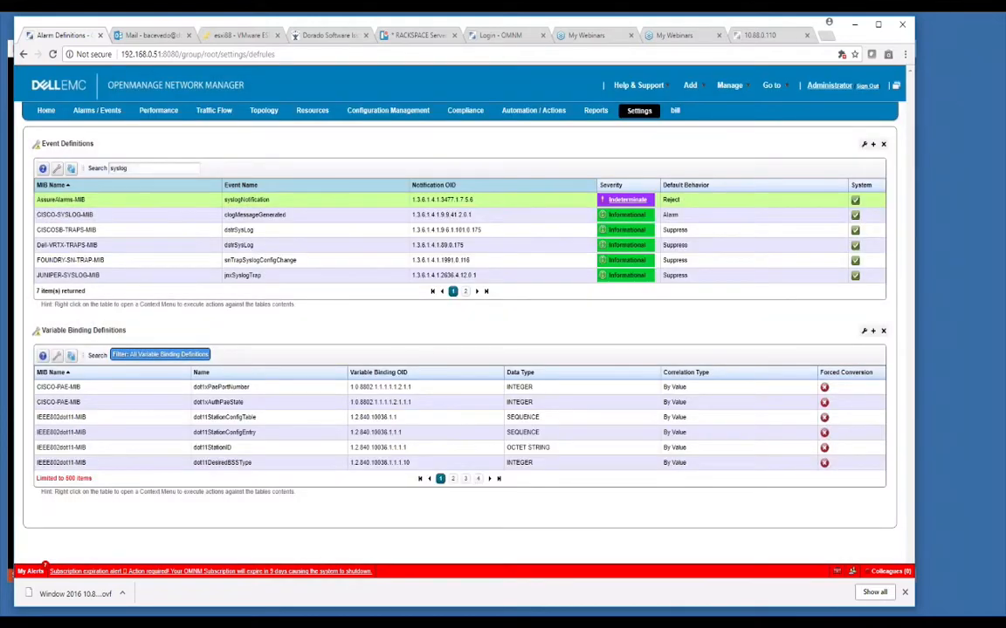
Start a new Syslog Escalation protocol translation rule from the Automation and Event Processing Rules on the Automation / Actions page
{"action": "left_click", "coordinate": [534, 110]}
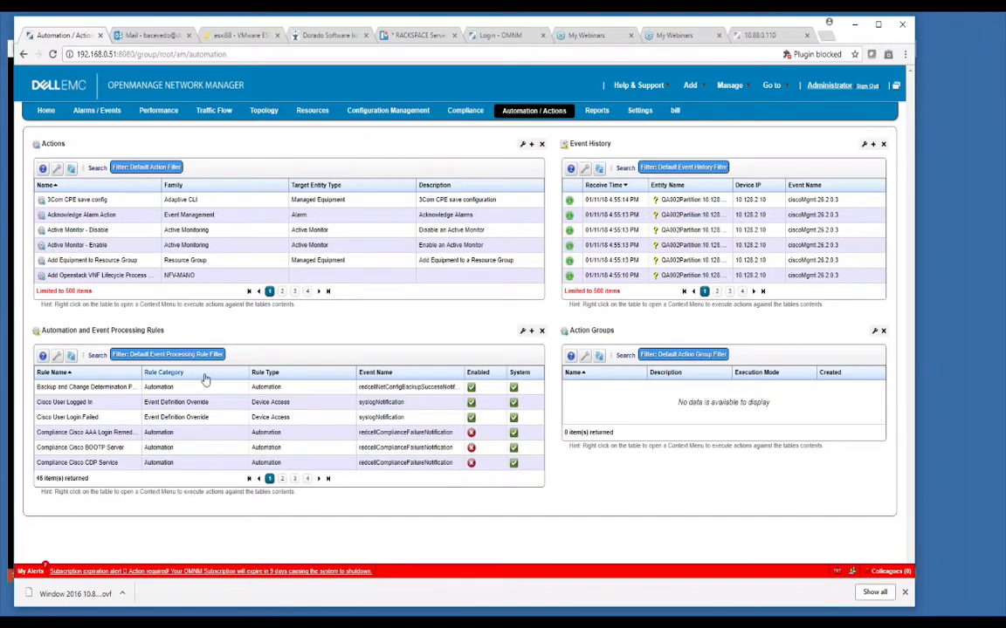
{"action": "left_click", "coordinate": [159, 387]}
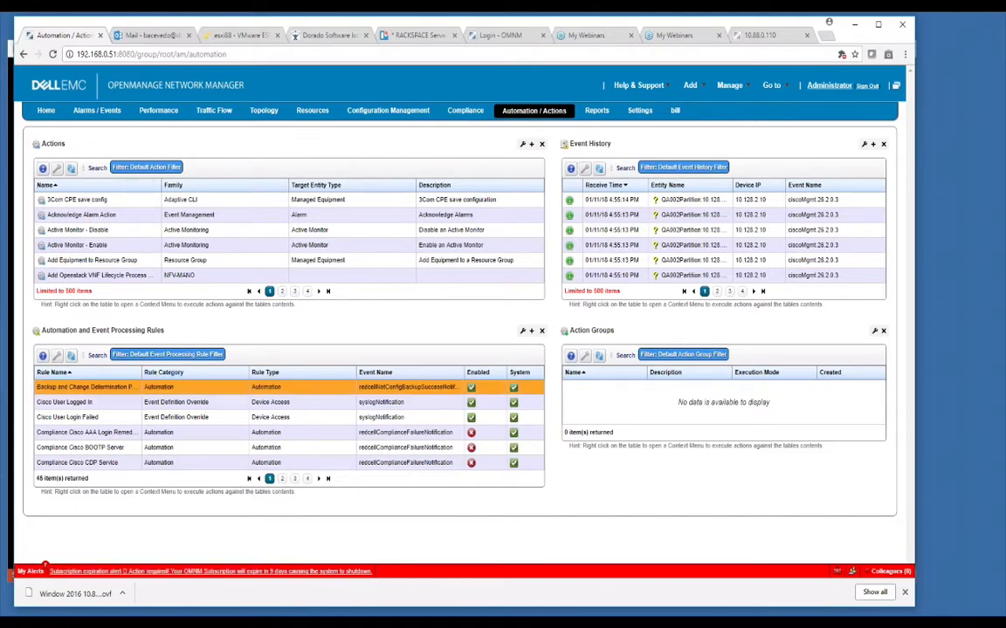
{"action": "right_click", "coordinate": [172, 389]}
{"action": "left_click", "coordinate": [194, 392]}
{"action": "right_click", "coordinate": [198, 392]}
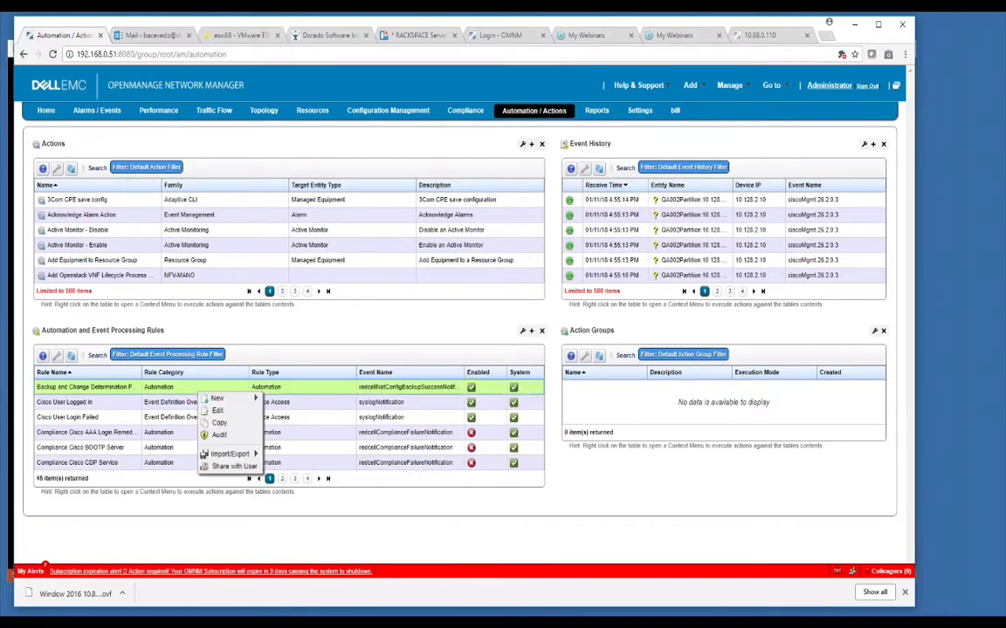
{"action": "left_click", "coordinate": [201, 393]}
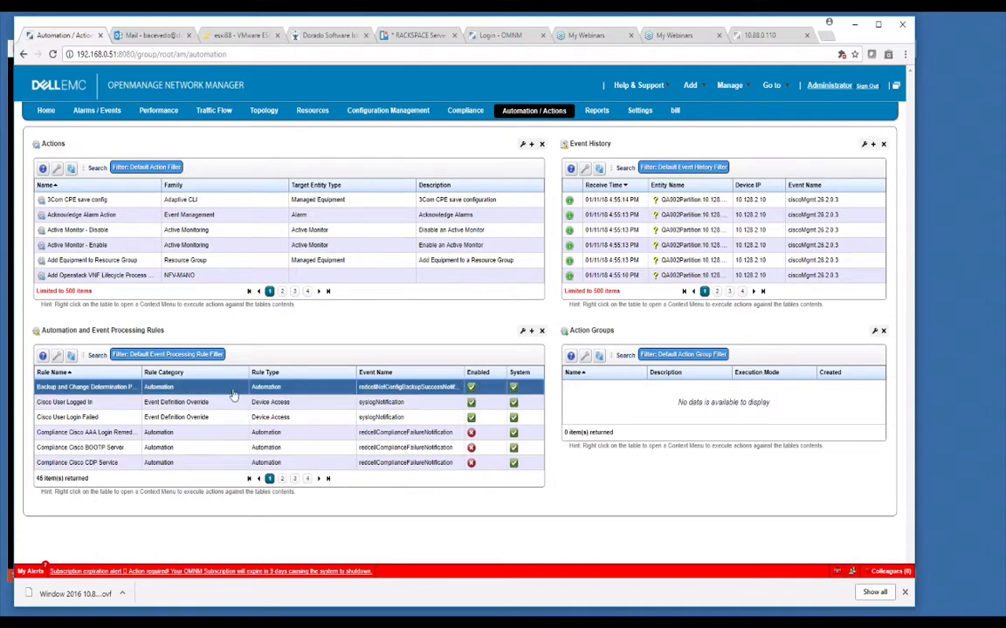
{"action": "right_click", "coordinate": [233, 390]}
{"action": "left_click", "coordinate": [234, 391]}
{"action": "right_click", "coordinate": [265, 389]}
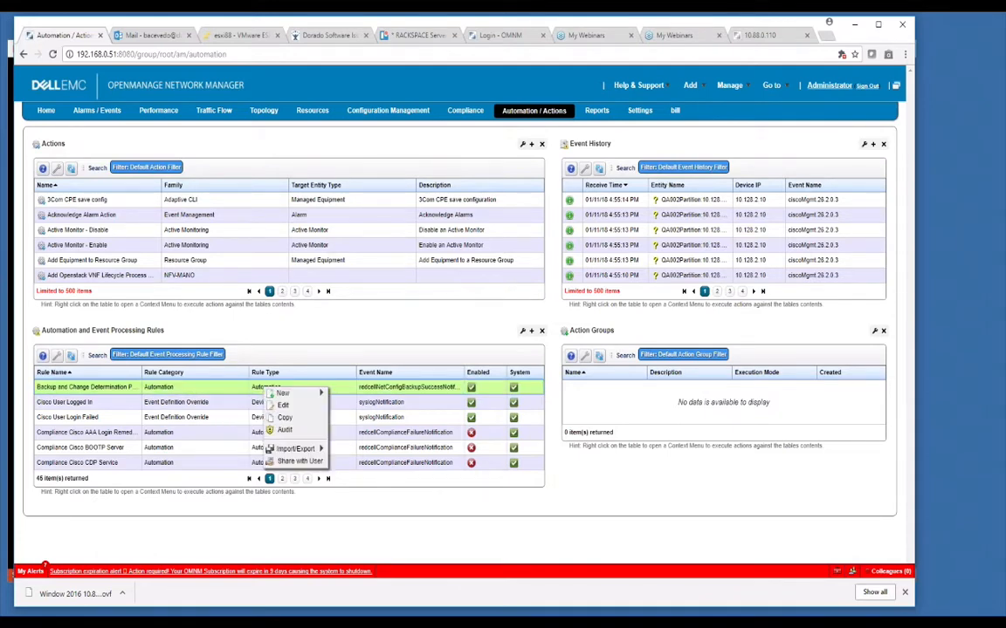
{"action": "mouse_move", "coordinate": [281, 394]}
{"action": "mouse_move", "coordinate": [367, 396]}
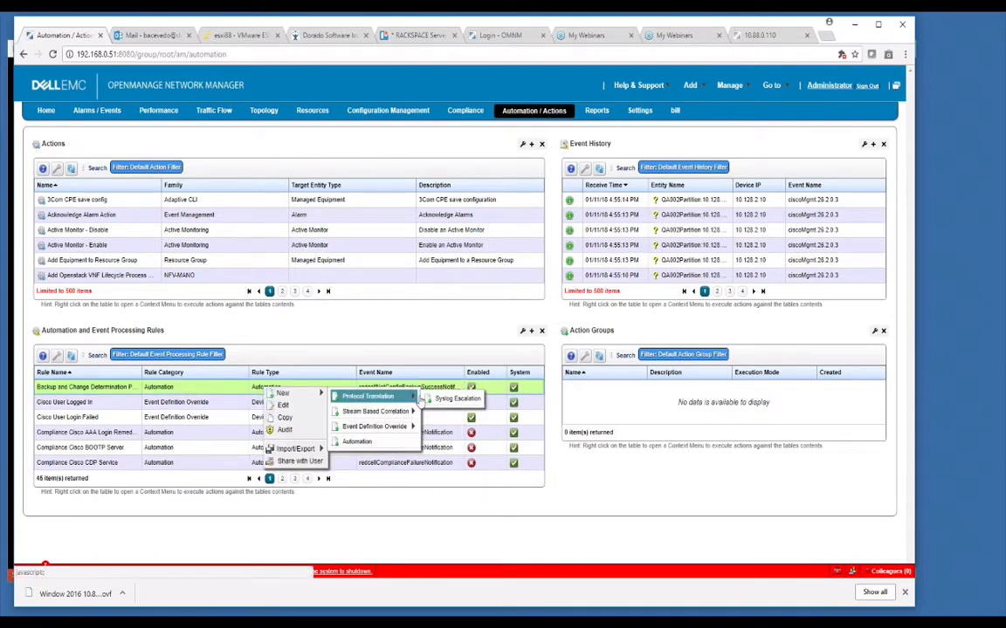
{"action": "left_click", "coordinate": [450, 399]}
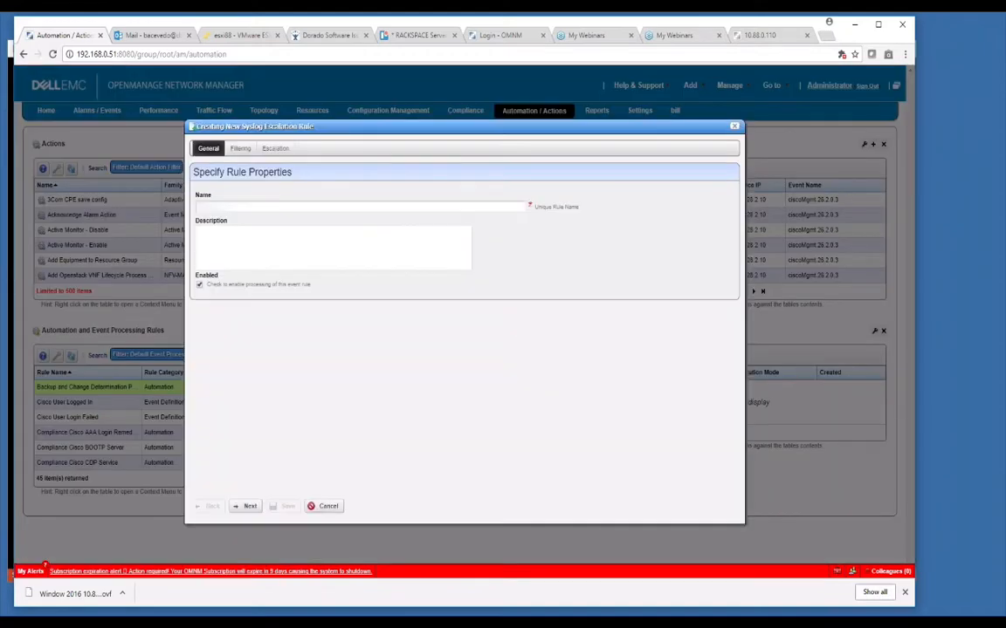
Name the escalation rule "syslog" and proceed to its filter conditions
{"action": "left_click", "coordinate": [231, 206]}
{"action": "type", "text": "syslog"}
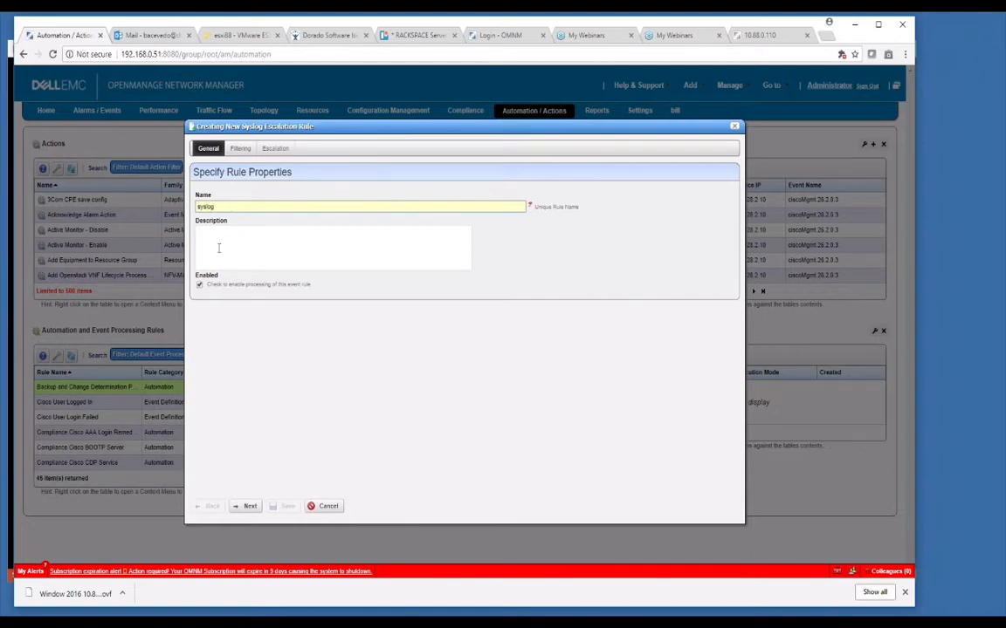
{"action": "left_click", "coordinate": [275, 370]}
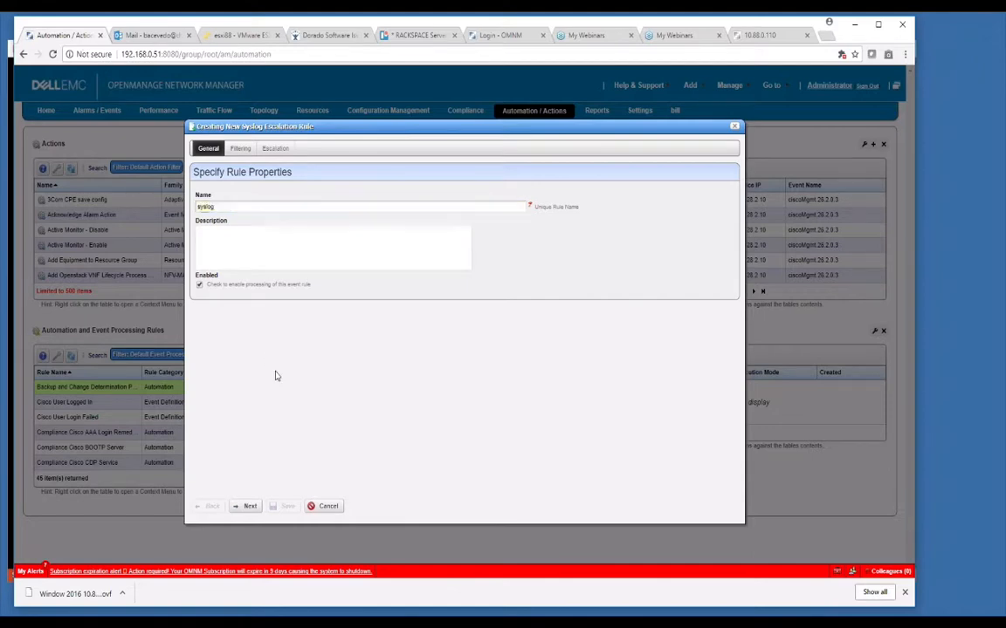
{"action": "left_click", "coordinate": [248, 507]}
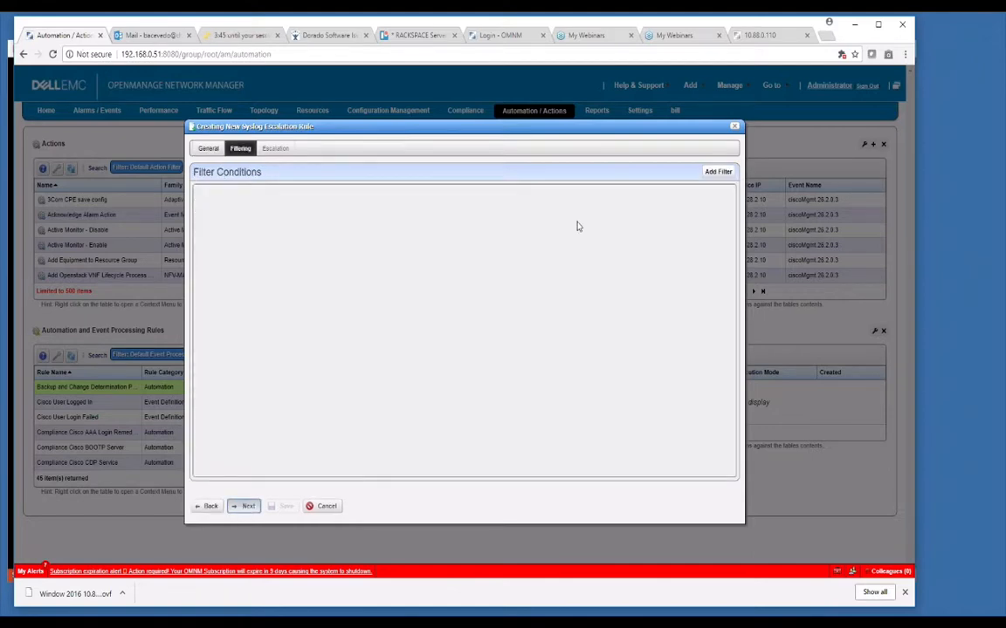
Add the filter condition Device IP is 1.1.1.1 and proceed to the syslog escalation settings
{"action": "left_click", "coordinate": [717, 172]}
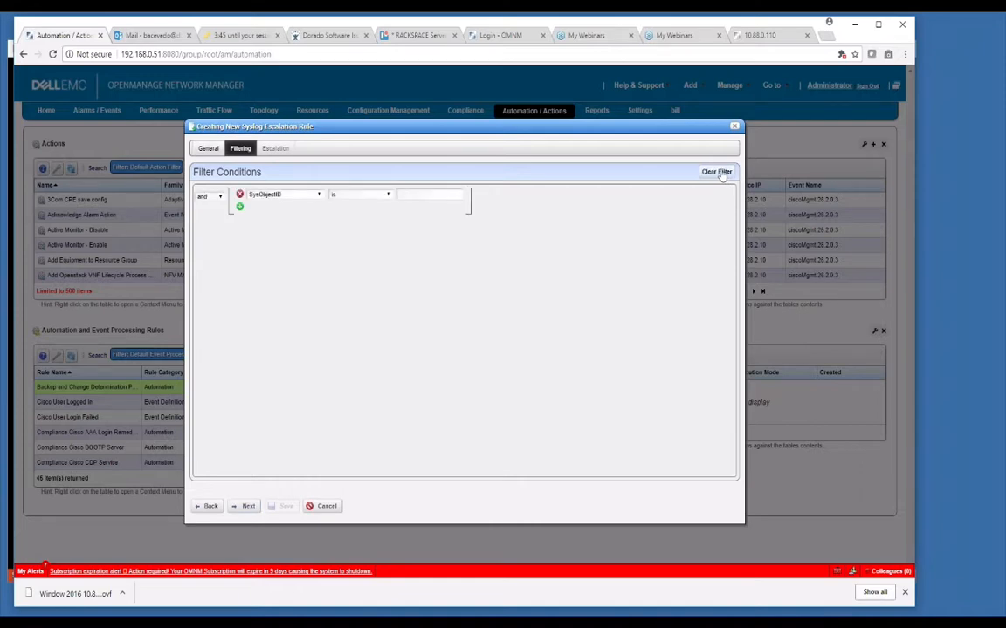
{"action": "left_click", "coordinate": [320, 195]}
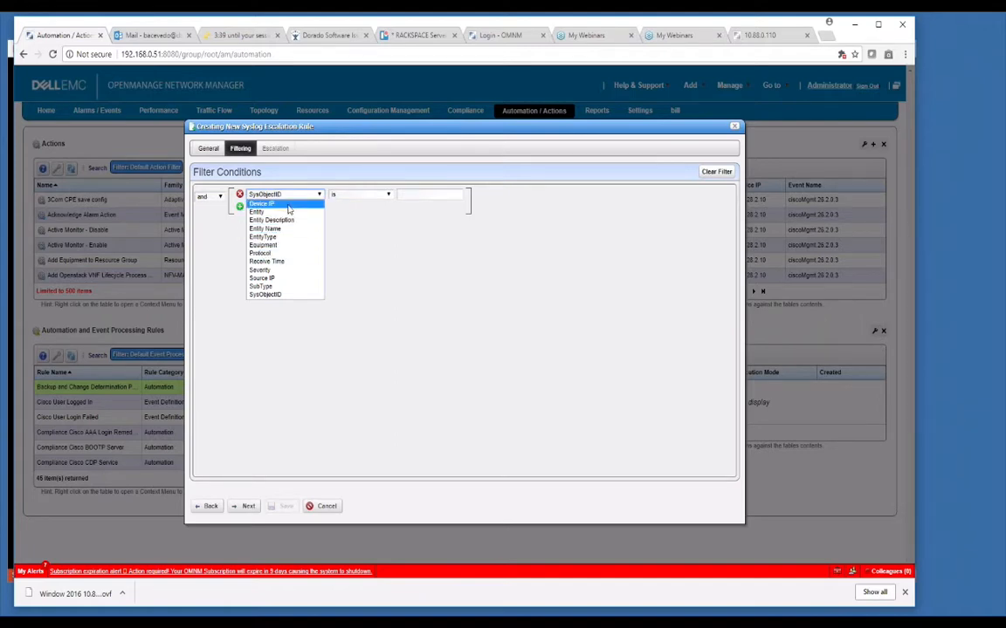
{"action": "left_click", "coordinate": [288, 206]}
{"action": "left_click", "coordinate": [423, 193]}
{"action": "type", "text": "1"}
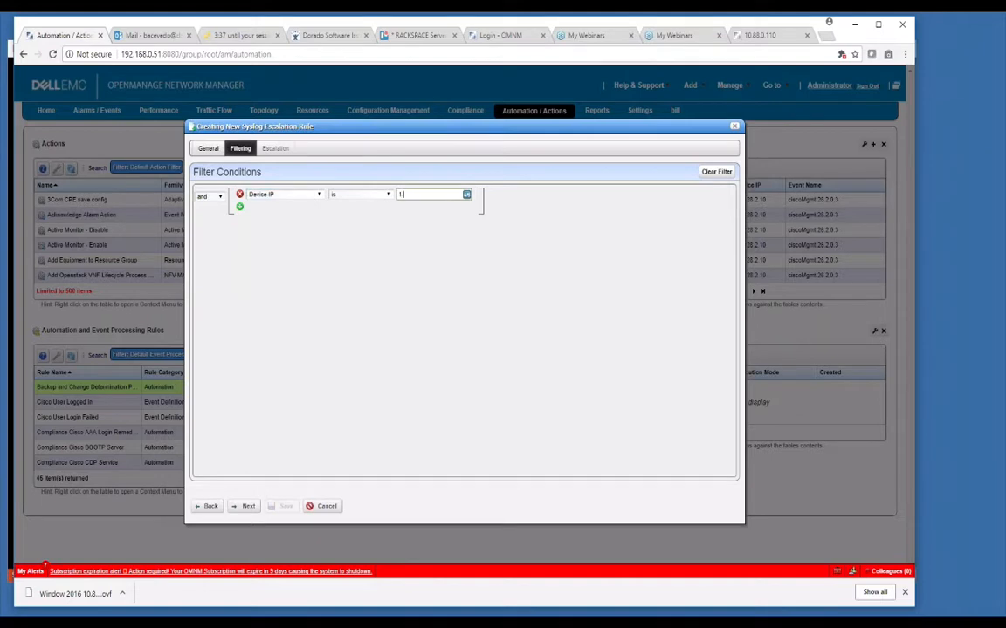
{"action": "type", "text": ".1.1.1"}
{"action": "left_click", "coordinate": [249, 514]}
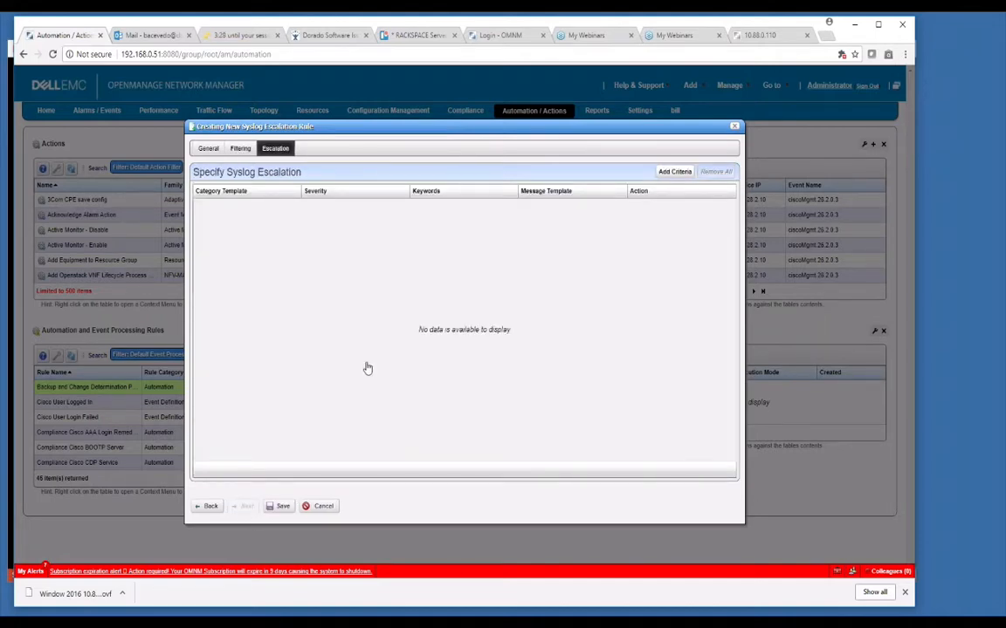
Set up new escalation criteria that match any single entry with Critical event severity, and cancel both the criteria and the rule
{"action": "left_click", "coordinate": [674, 171]}
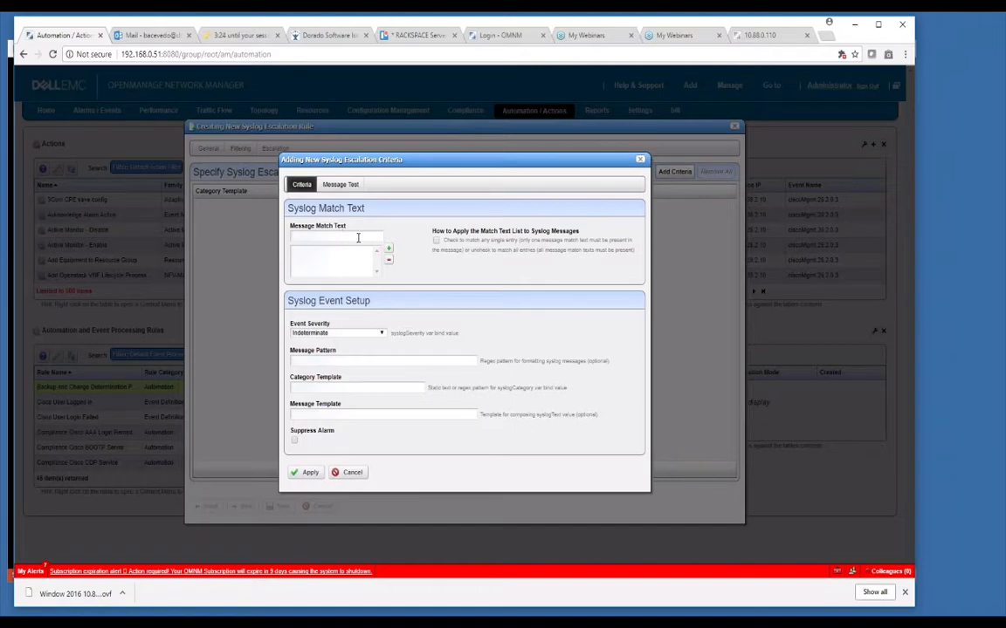
{"action": "left_click", "coordinate": [436, 241]}
{"action": "left_click", "coordinate": [381, 334]}
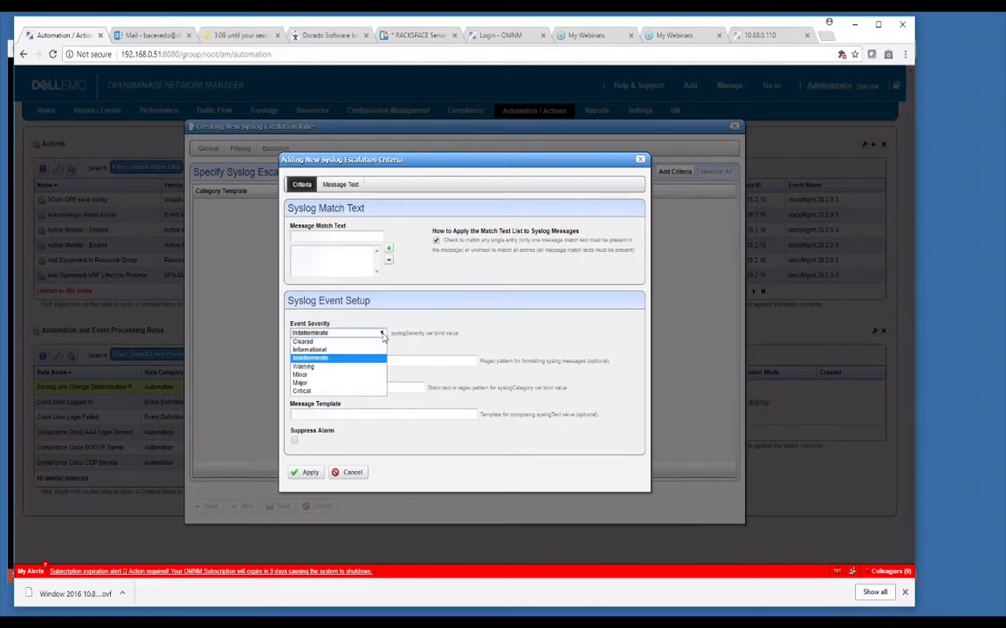
{"action": "left_click", "coordinate": [342, 392]}
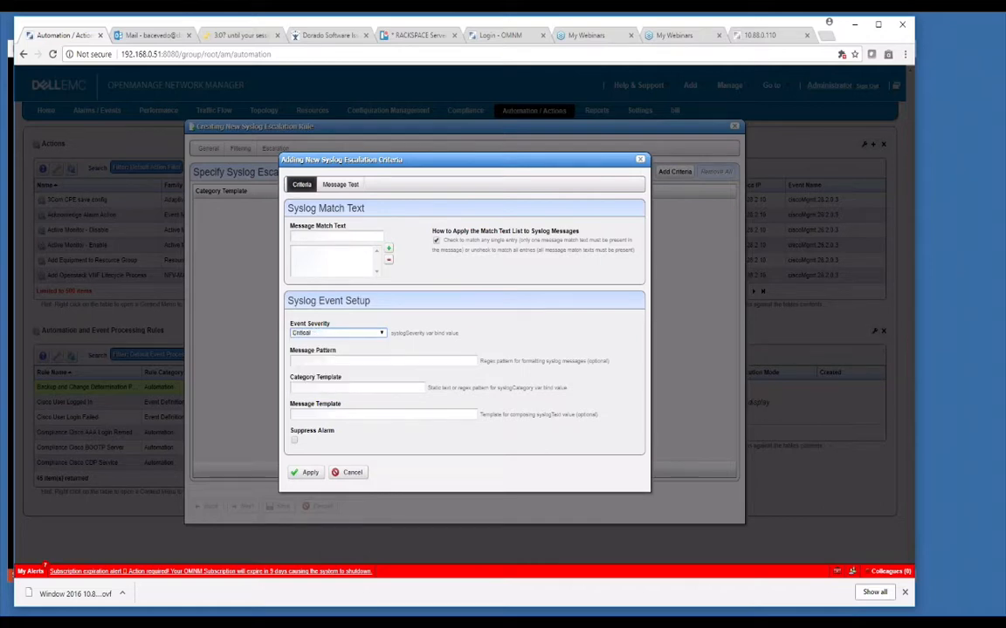
{"action": "left_click", "coordinate": [326, 360]}
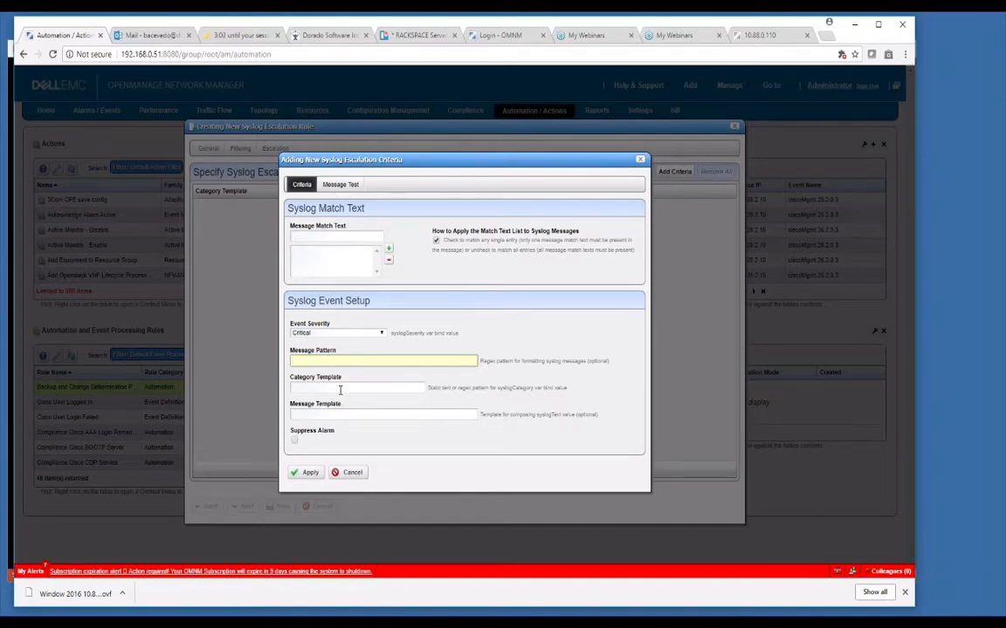
{"action": "left_click", "coordinate": [340, 389]}
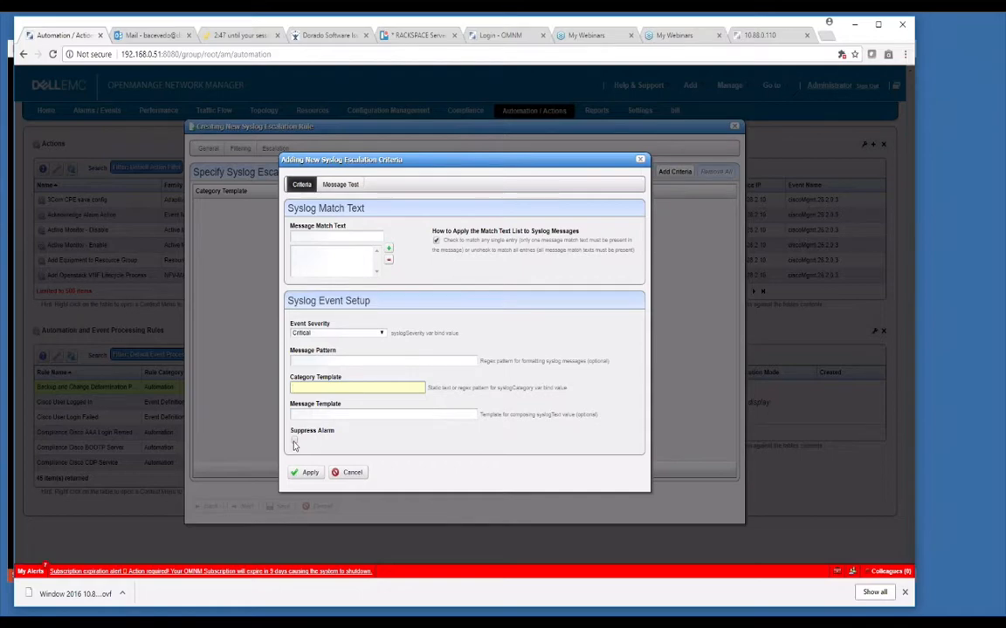
{"action": "left_click", "coordinate": [351, 473]}
{"action": "left_click", "coordinate": [322, 506]}
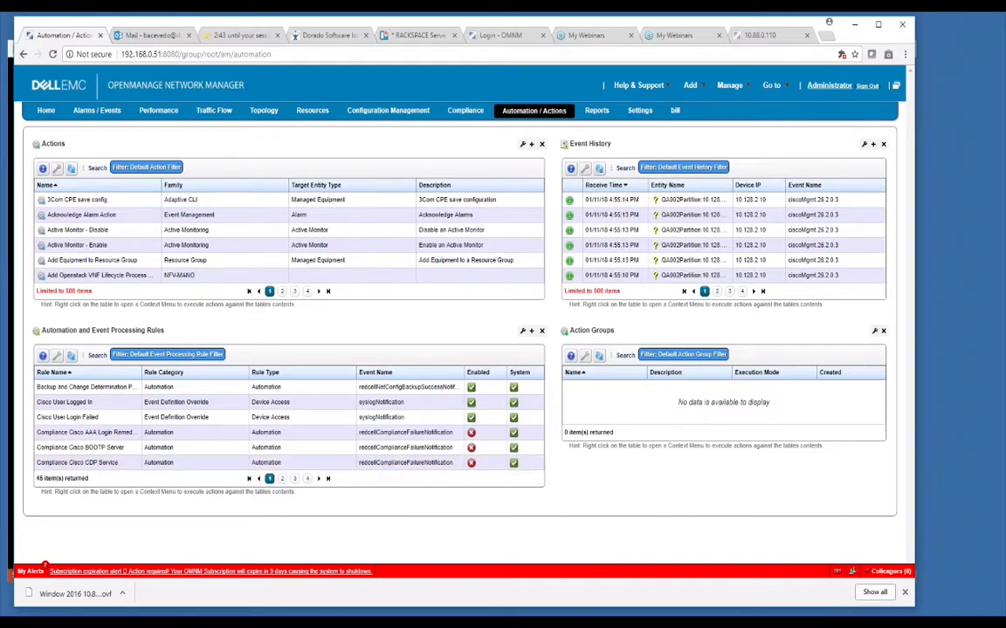
Return to the Alarm Definitions settings page and search its event definitions for "syslog"
{"action": "left_click", "coordinate": [627, 202]}
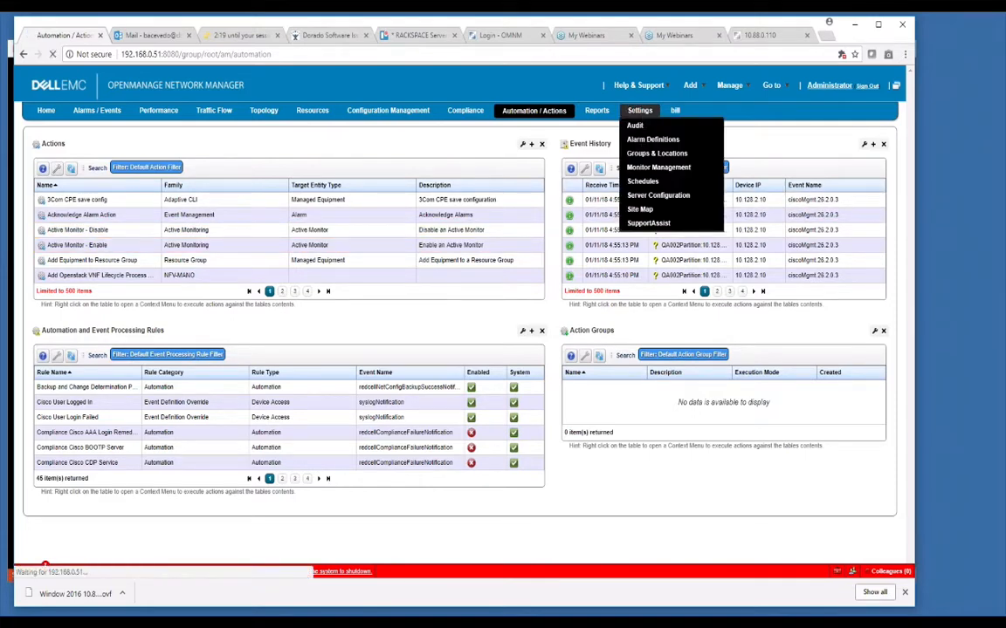
{"action": "left_click", "coordinate": [652, 139]}
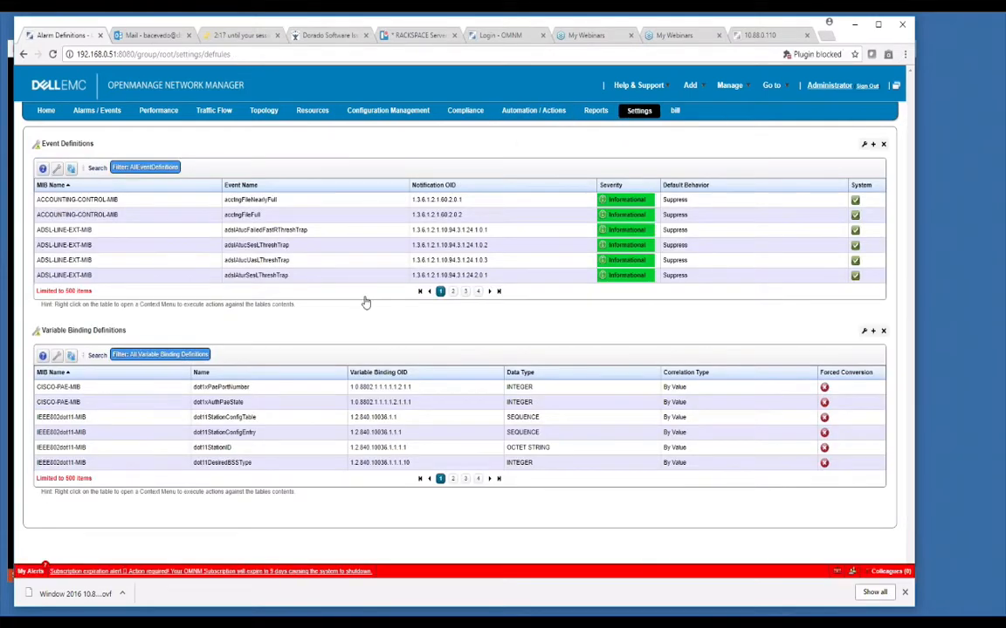
{"action": "left_click", "coordinate": [98, 171]}
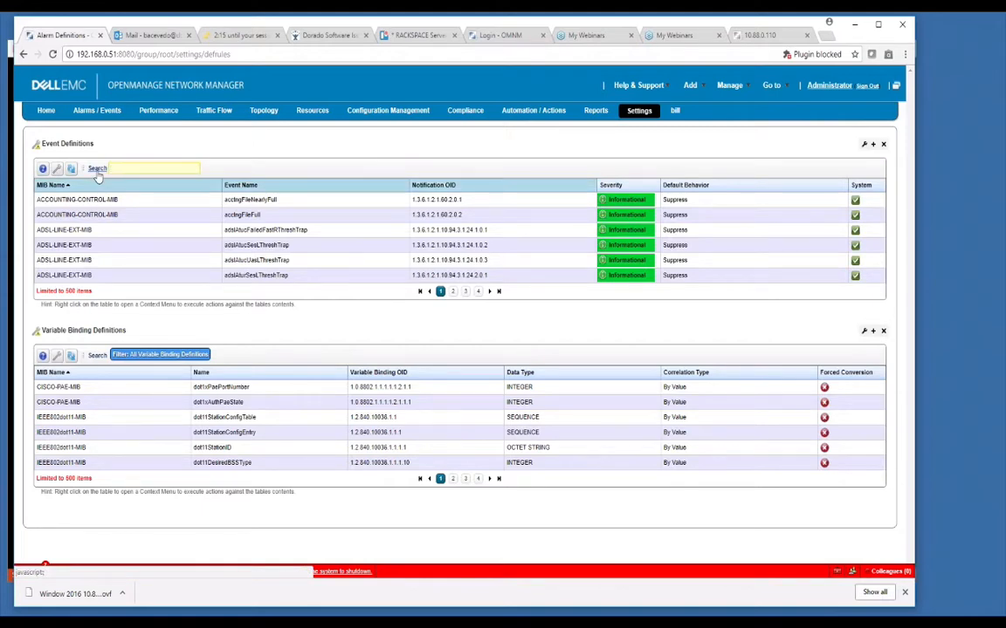
{"action": "type", "text": "syslog"}
{"action": "key", "text": "Return"}
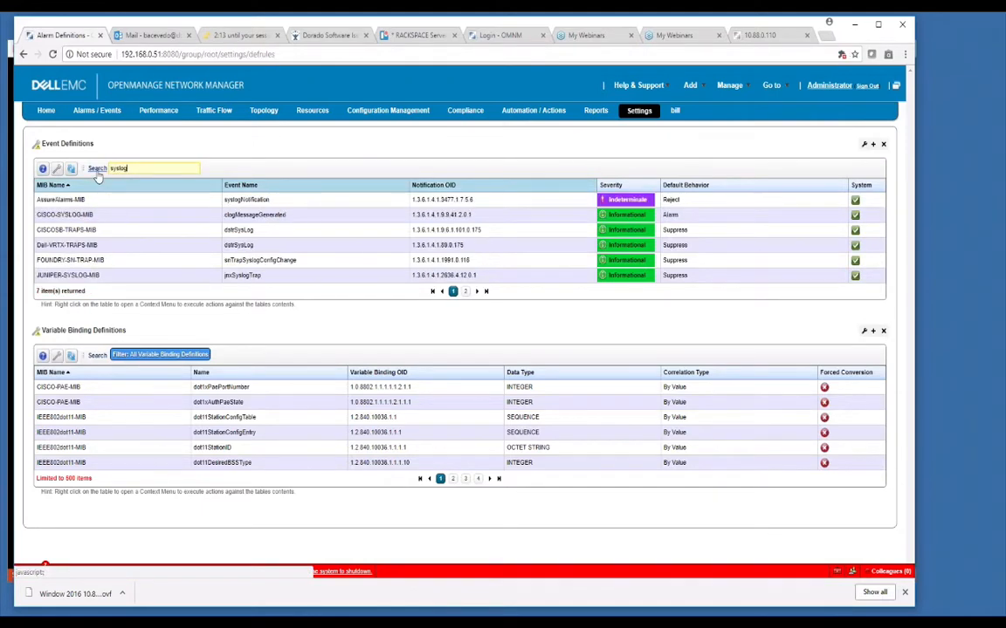
Examine the general properties of the AssureAlarms-MIB syslogNotification event definition, including its default behavior, and close it
{"action": "right_click", "coordinate": [396, 207]}
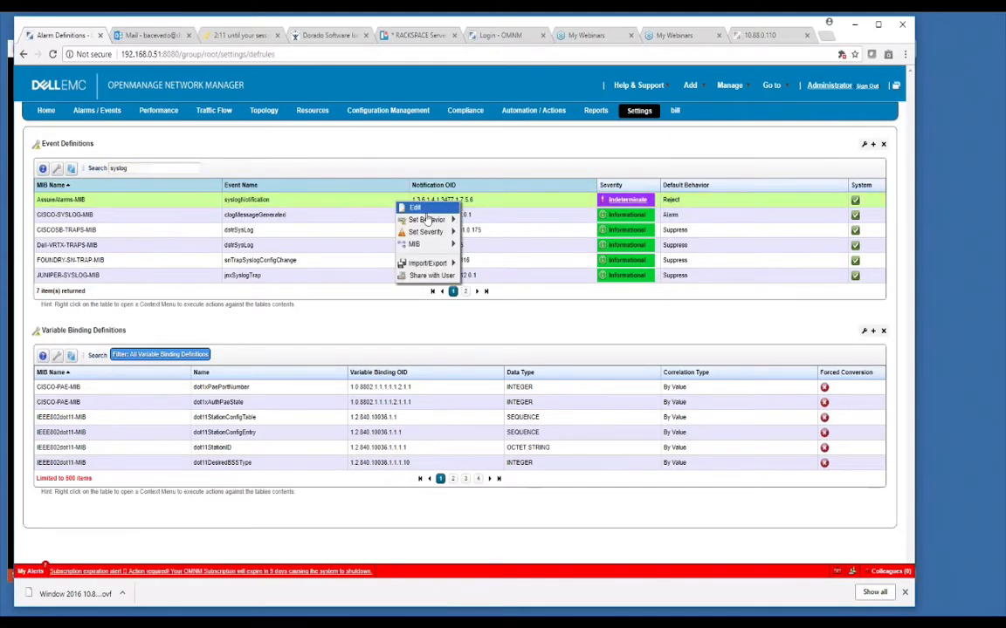
{"action": "left_click", "coordinate": [408, 209]}
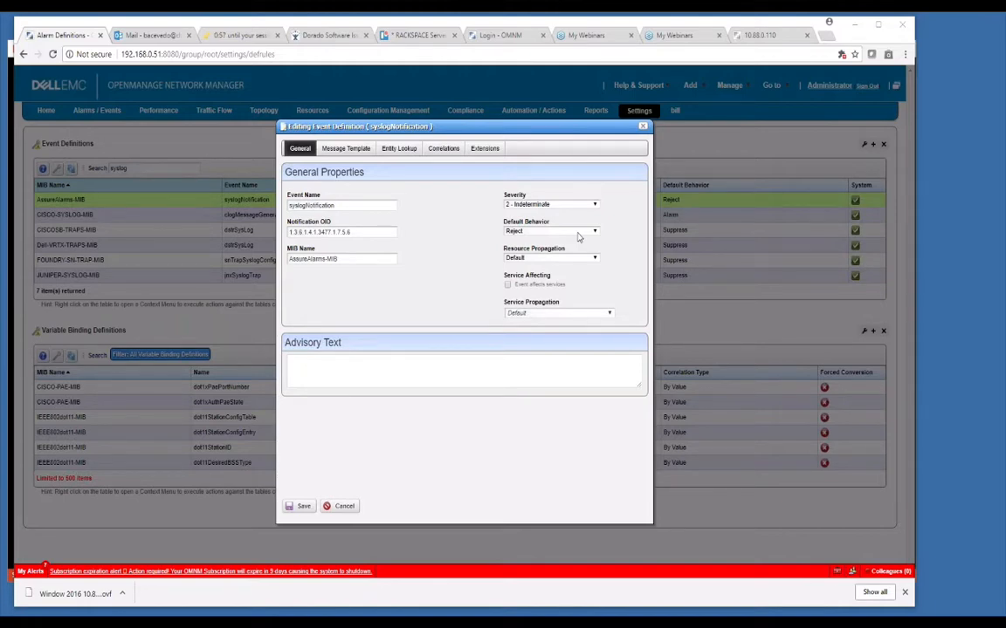
{"action": "left_click", "coordinate": [643, 127]}
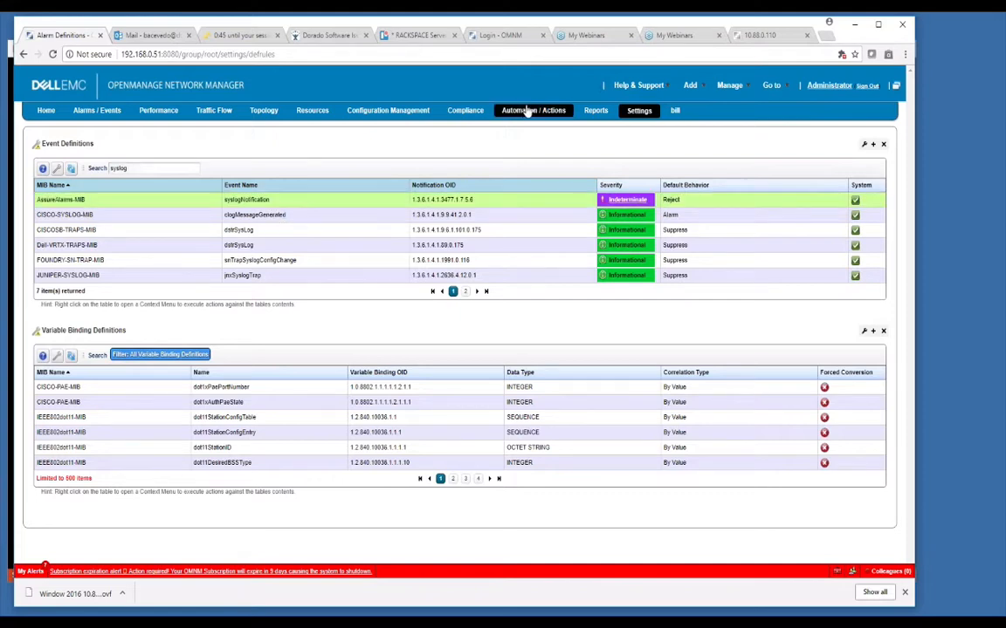
Start a new Syslog Escalation rule from the Automation and Event Processing Rules list on the Automation / Actions page
{"action": "left_click", "coordinate": [528, 111]}
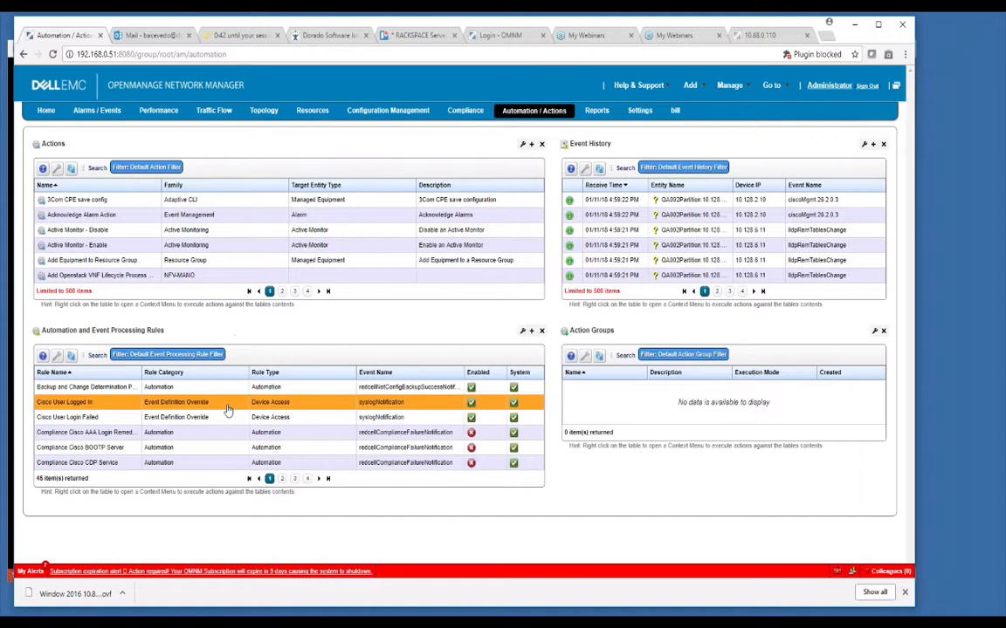
{"action": "right_click", "coordinate": [172, 386]}
{"action": "mouse_move", "coordinate": [194, 390]}
{"action": "mouse_move", "coordinate": [272, 391]}
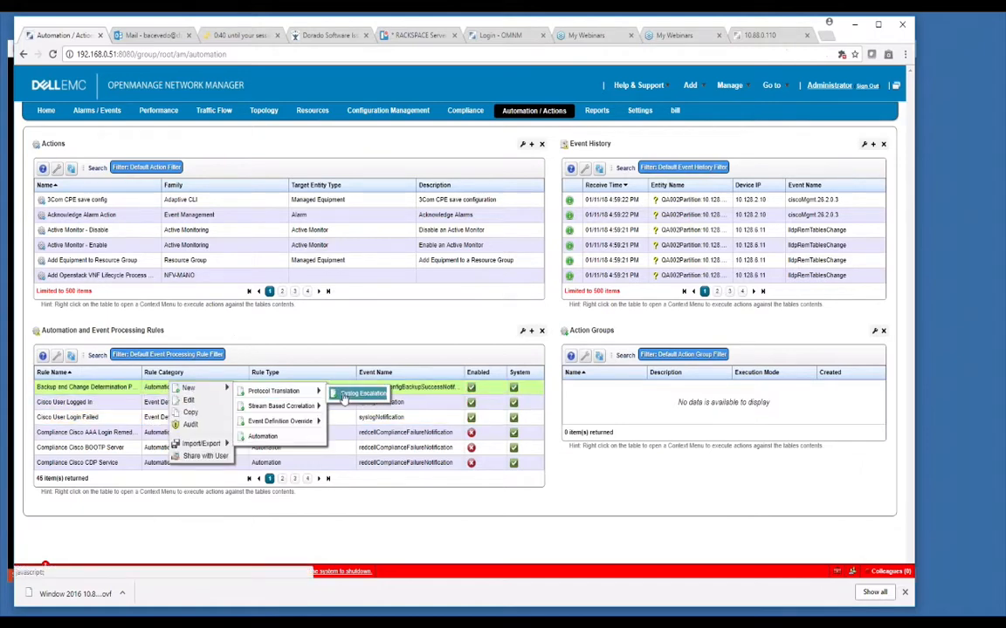
{"action": "left_click", "coordinate": [356, 391]}
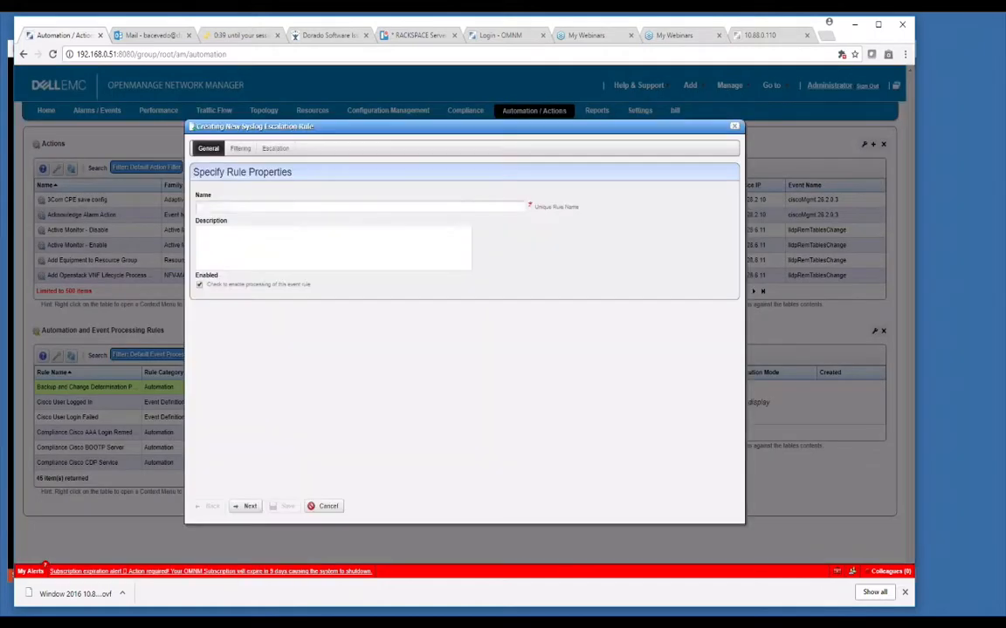
Name the syslog escalation rule "Test" and proceed past the filter conditions to the escalation settings without adding a filter
{"action": "left_click", "coordinate": [281, 207]}
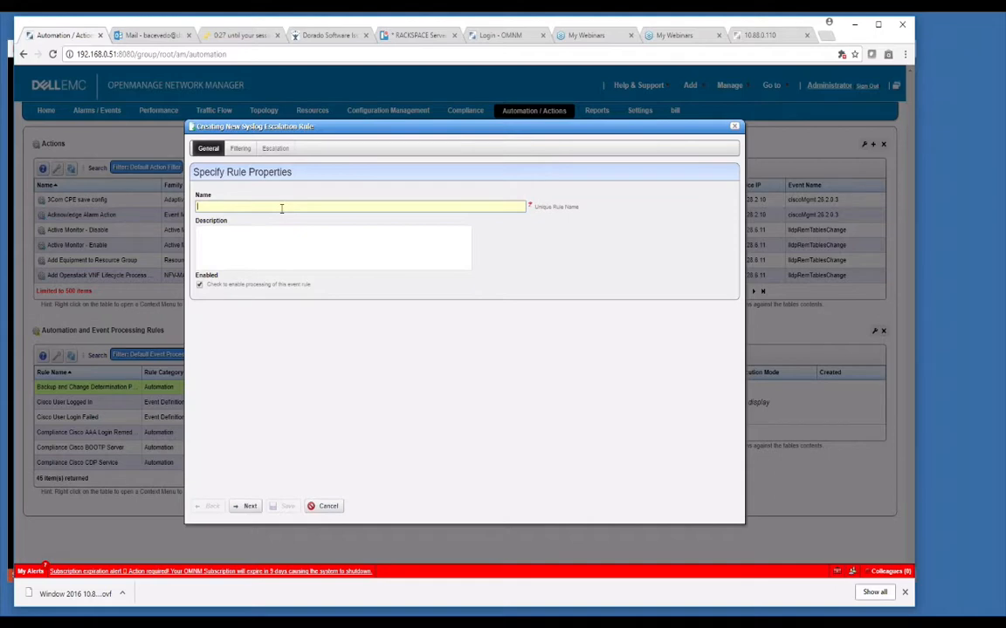
{"action": "type", "text": "Test"}
{"action": "left_click", "coordinate": [247, 506]}
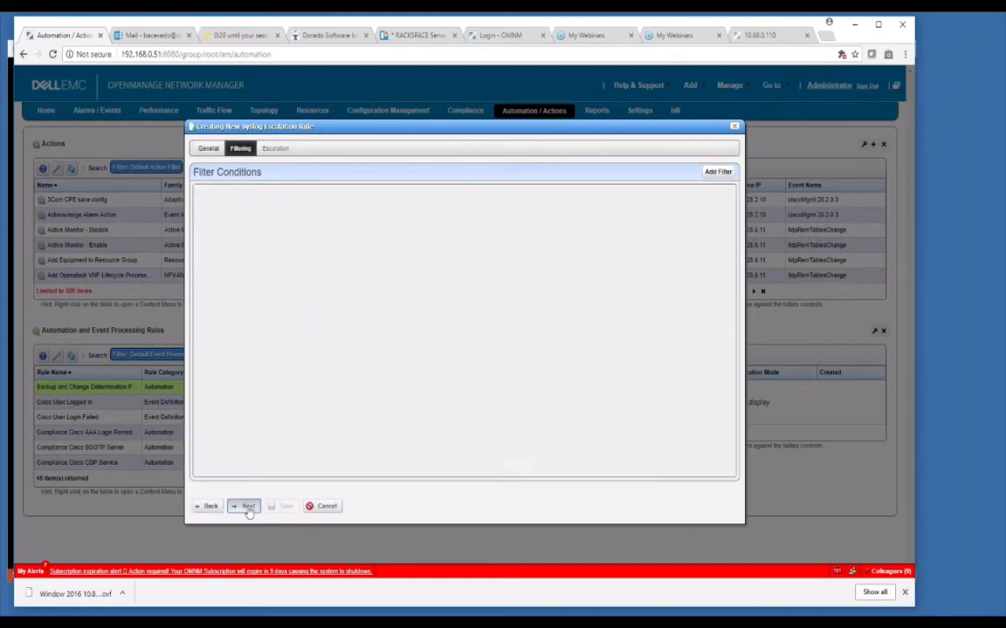
{"action": "left_click", "coordinate": [245, 507]}
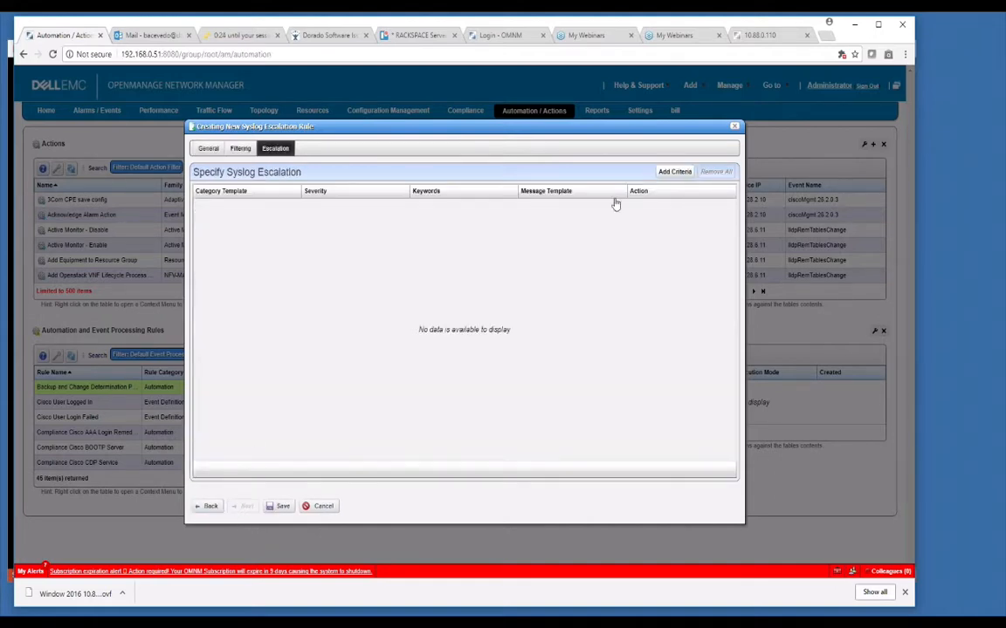
Open the form for new syslog escalation criteria, cancel it, and close the rule without saving
{"action": "left_click", "coordinate": [674, 171]}
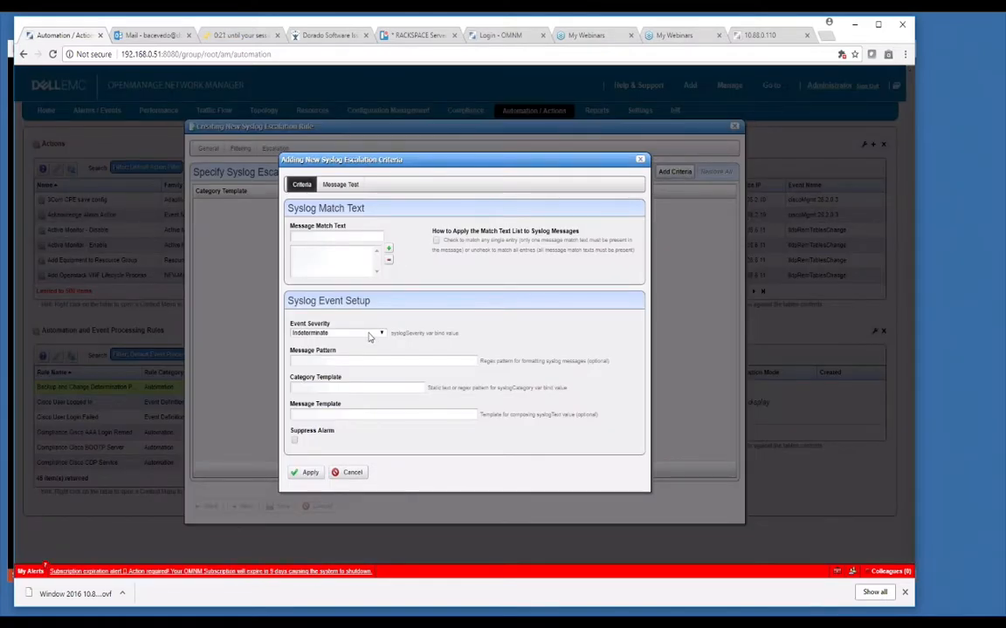
{"action": "left_click", "coordinate": [352, 473]}
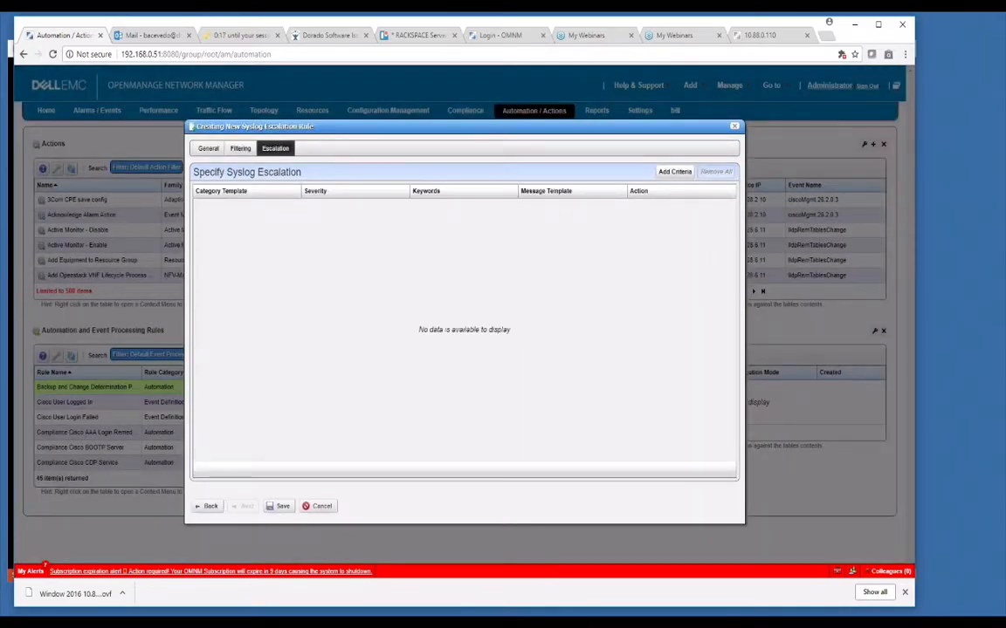
{"action": "left_click", "coordinate": [736, 128]}
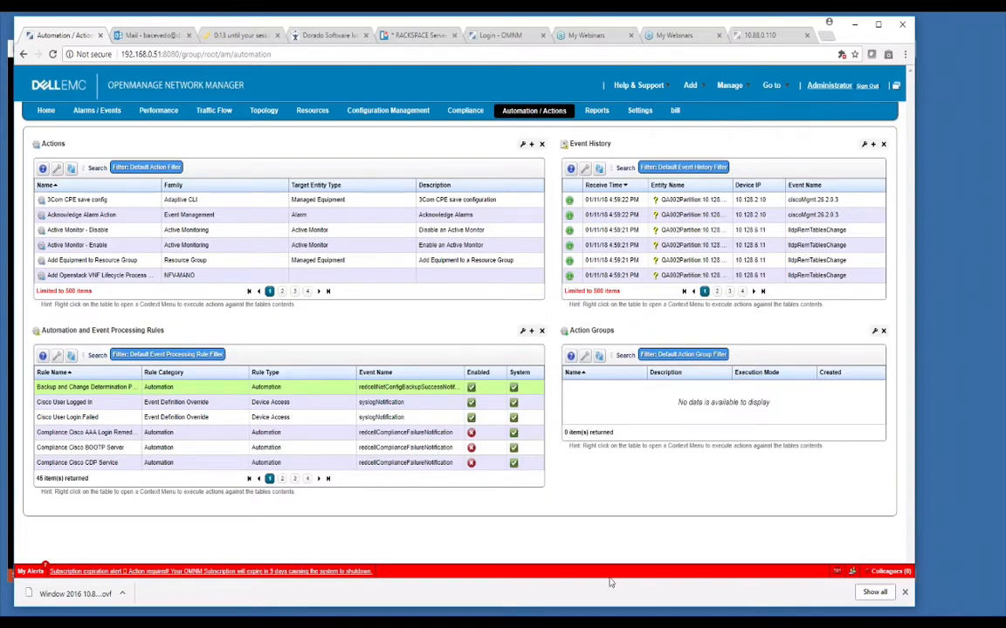
Sort the alarms on the Alarms / Events page by event name in descending order and view details of the ospfIfStateChange alarm for 10.128.3.155
{"action": "left_click", "coordinate": [96, 111]}
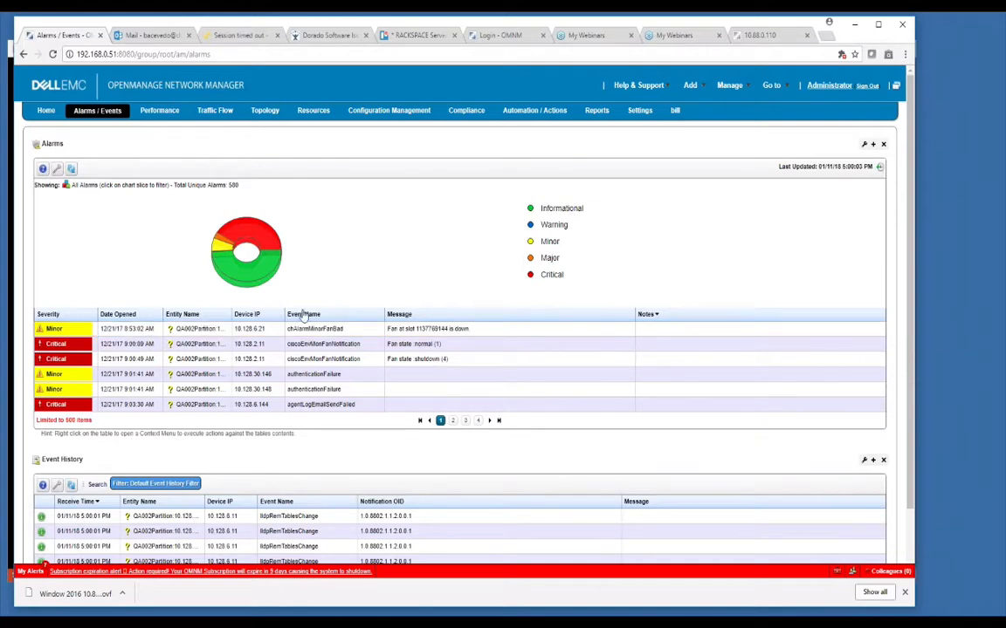
{"action": "left_click", "coordinate": [306, 315]}
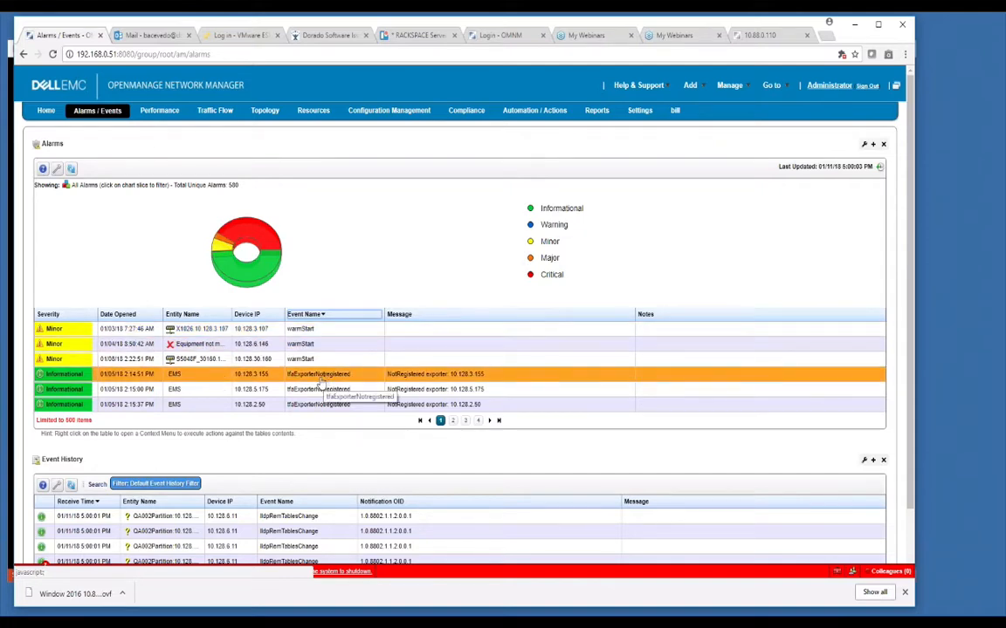
{"action": "left_click", "coordinate": [465, 421]}
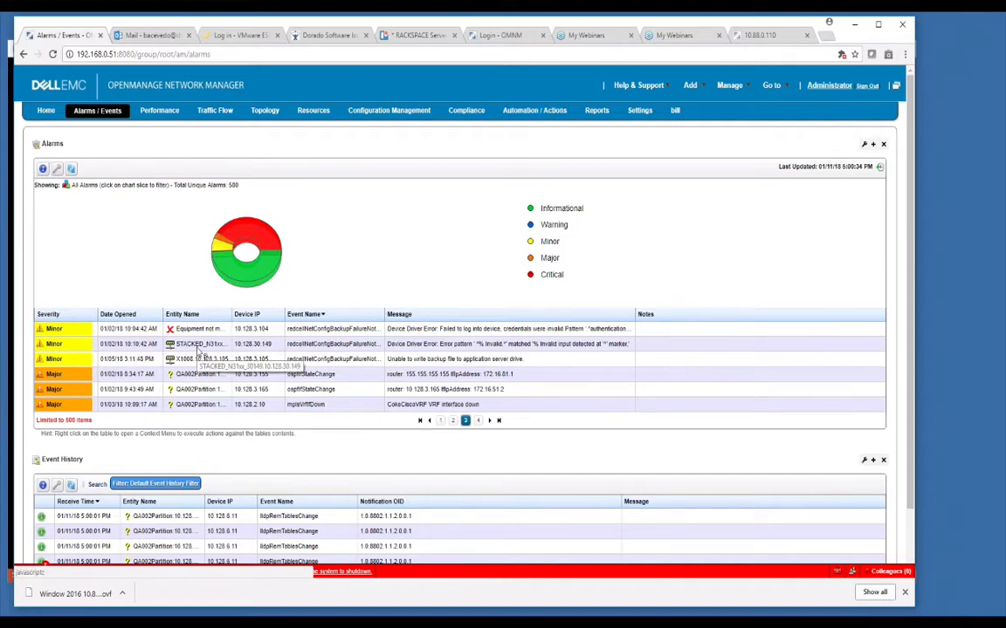
{"action": "mouse_move", "coordinate": [205, 342]}
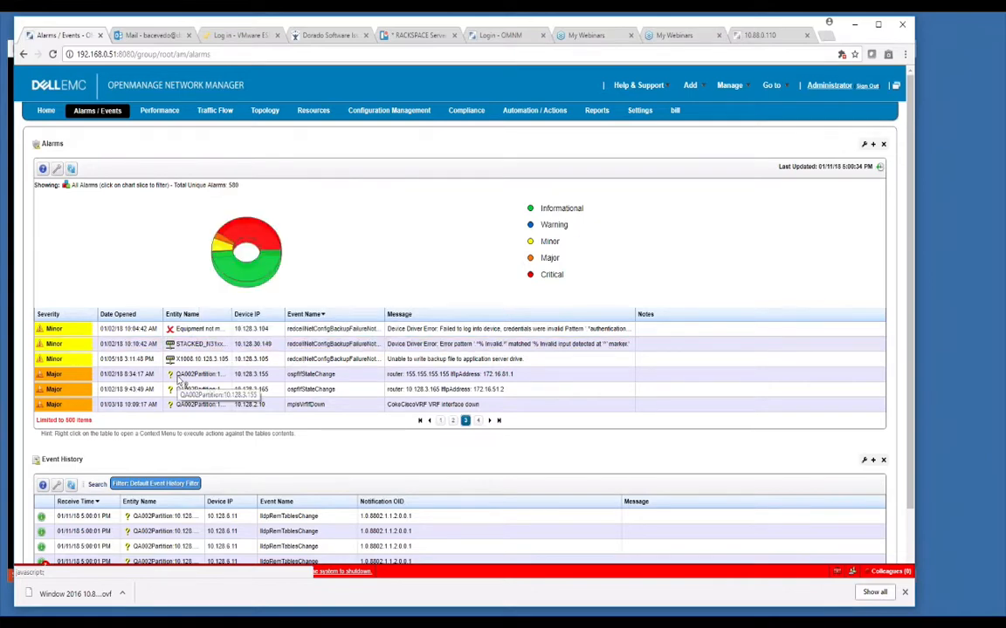
{"action": "mouse_move", "coordinate": [179, 381]}
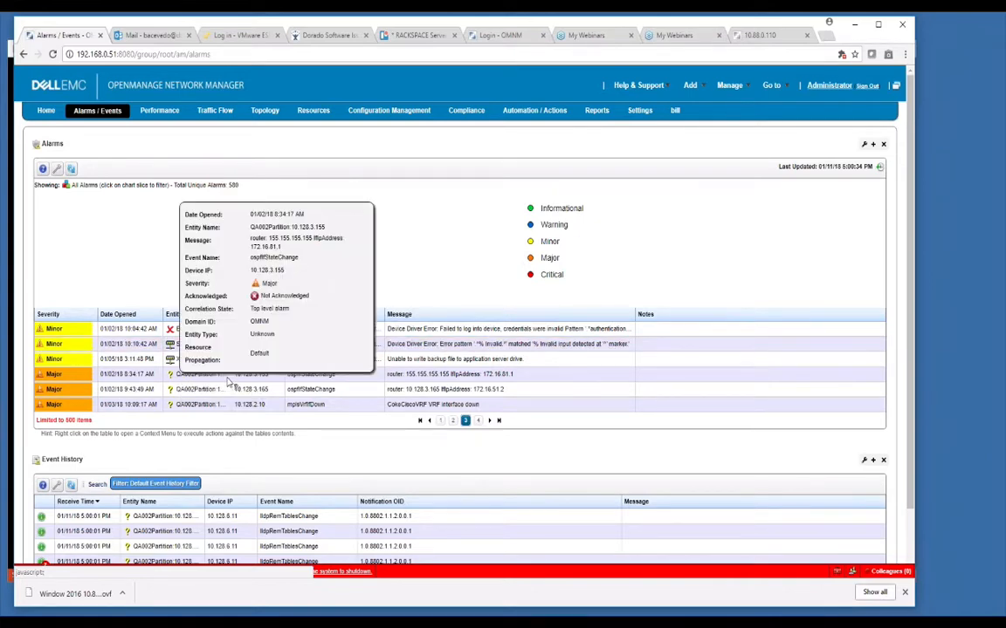
{"action": "left_click", "coordinate": [337, 381]}
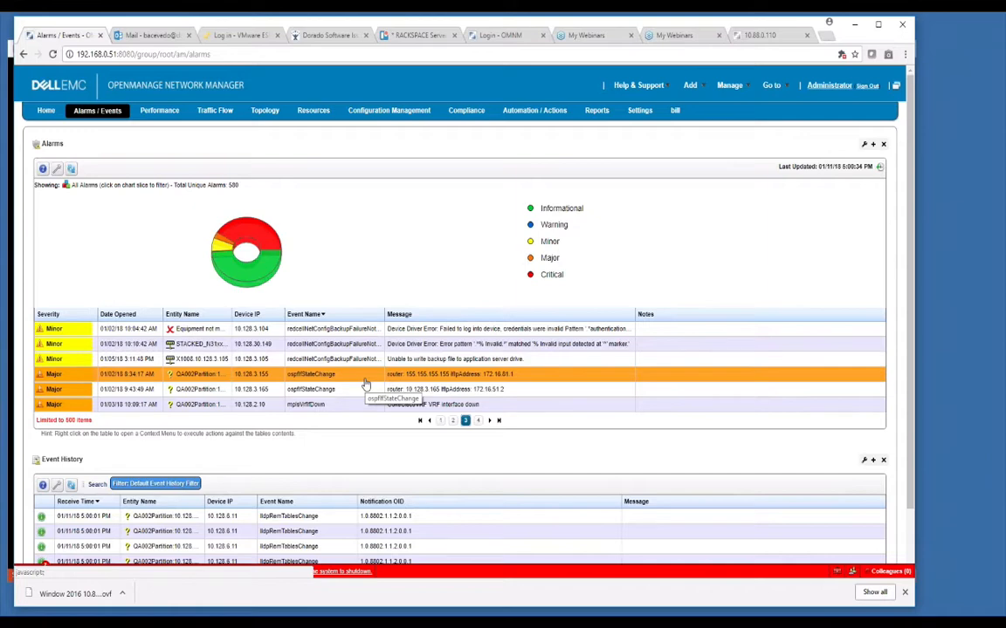
Browse the first four pages of the sorted alarms list, examining event names, severities and messages
{"action": "left_click", "coordinate": [453, 421]}
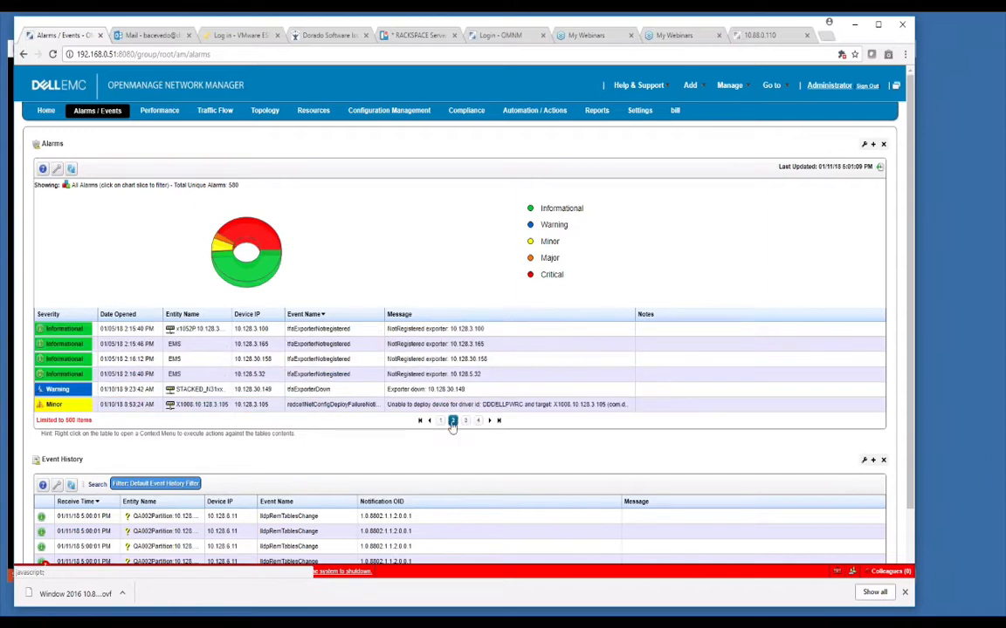
{"action": "left_click", "coordinate": [466, 421]}
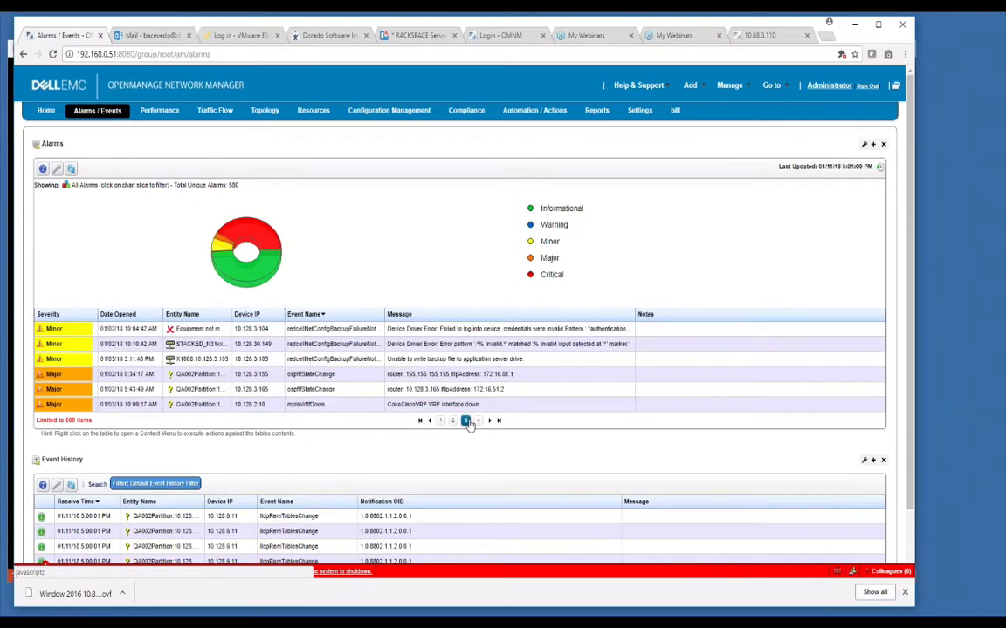
{"action": "left_click", "coordinate": [453, 421]}
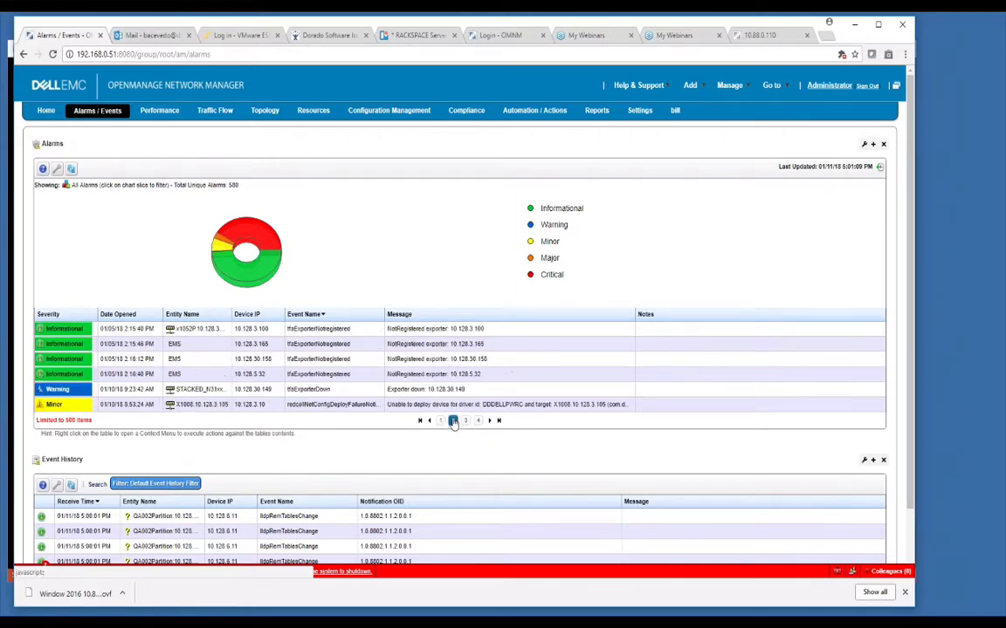
{"action": "left_click", "coordinate": [441, 421]}
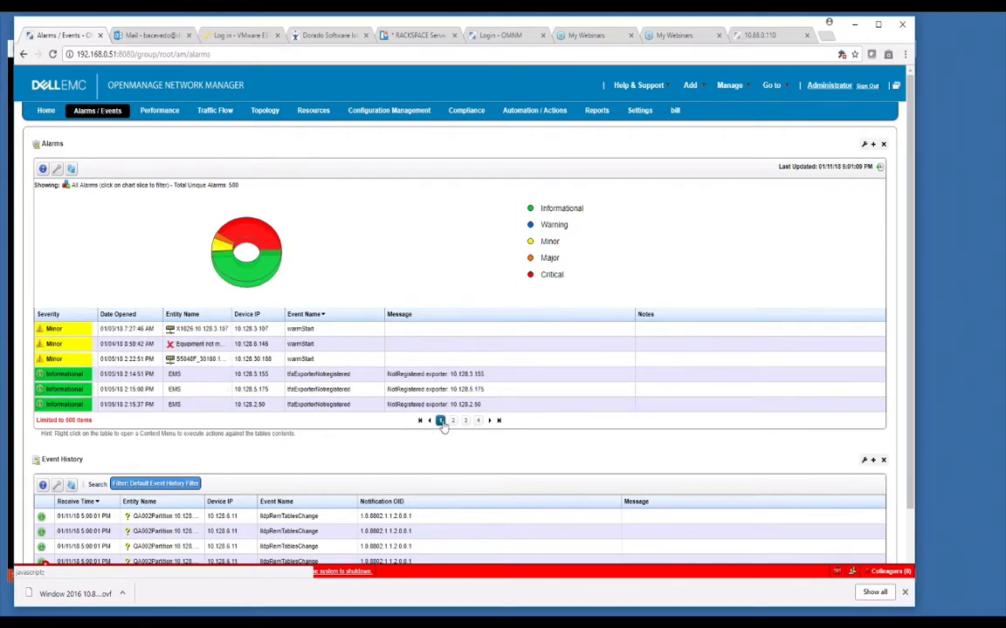
{"action": "left_click", "coordinate": [452, 421]}
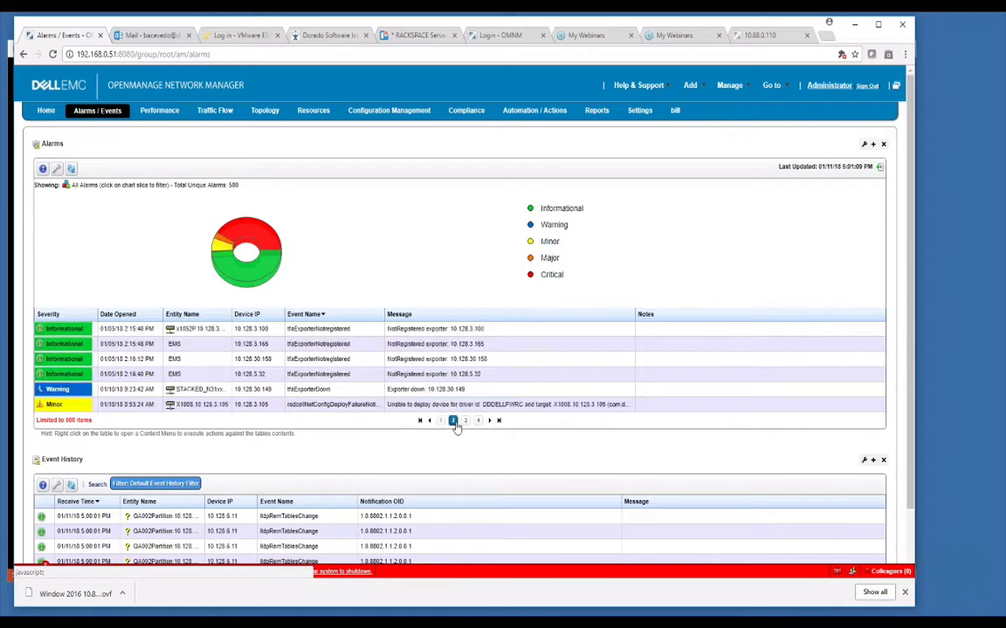
{"action": "left_click", "coordinate": [478, 420]}
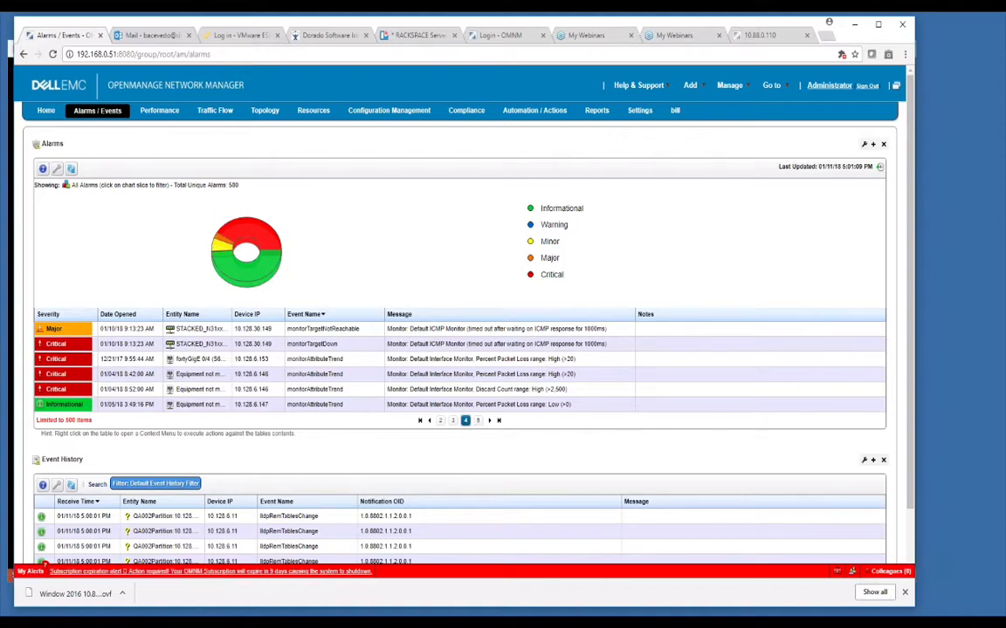
Switch to the PowerPoint slide show and advance to the "Thanks for Watching" slide
{"action": "key", "text": "alt+Tab"}
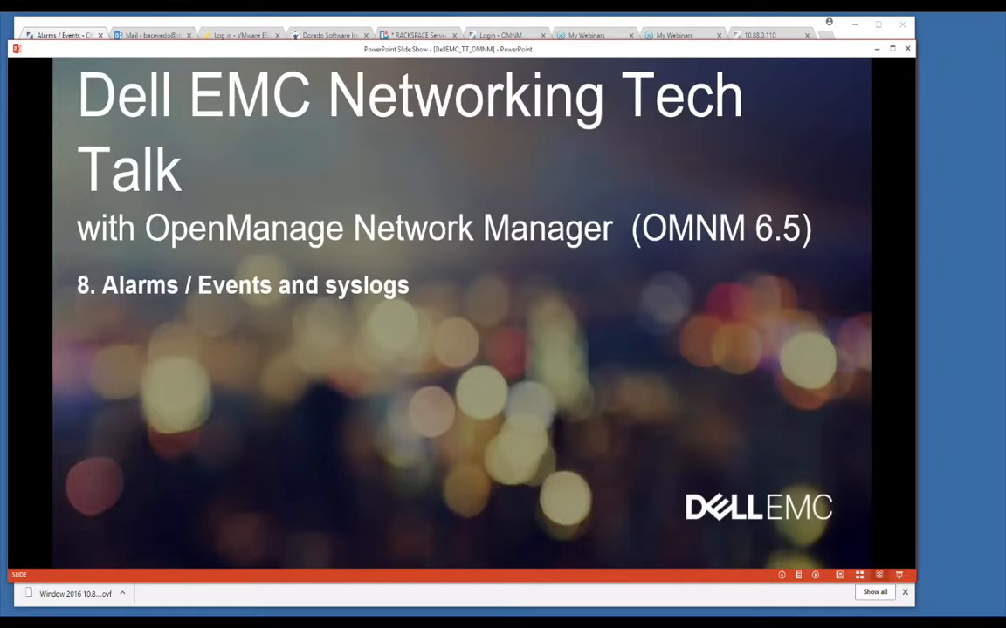
{"action": "key", "text": "Right"}
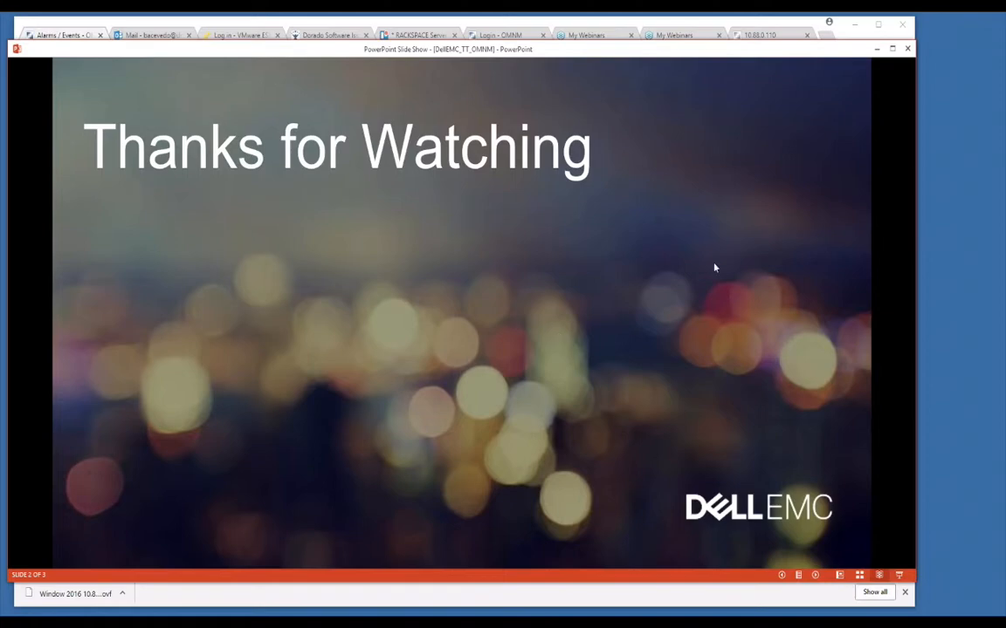